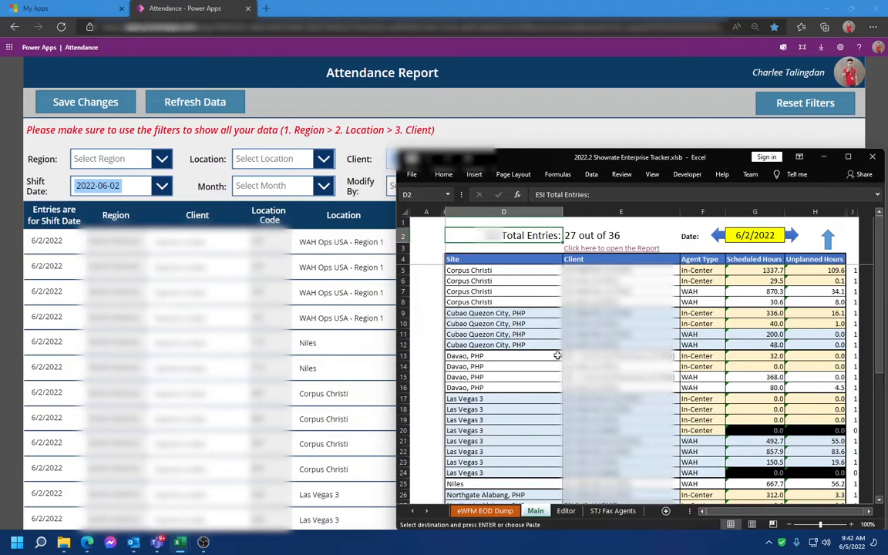
# Examine the site, client and hours rows on the Main sheet of the Showrate Enterprise Tracker workbook
pyautogui.scroll(-4, 555, 353)
pyautogui.scroll(-1, 556, 353)
pyautogui.scroll(3, 556, 353)
pyautogui.scroll(2, 641, 345)
pyautogui.click(757, 272)
# Switch to the Power Apps Attendance Report and examine its location and project rows for the 2022-06-02 shift date
pyautogui.click(401, 5)
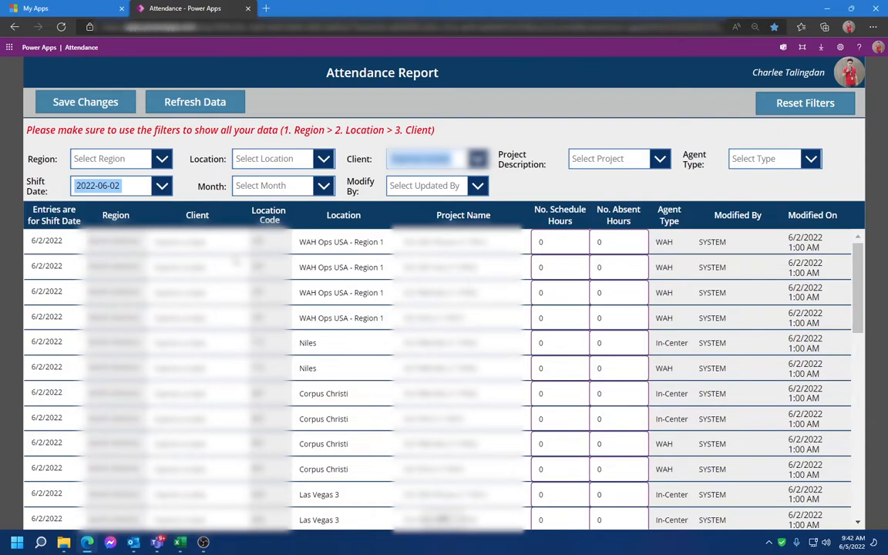
pyautogui.moveTo(317, 241); pyautogui.dragTo(384, 242)
pyautogui.scroll(-3, 345, 321)
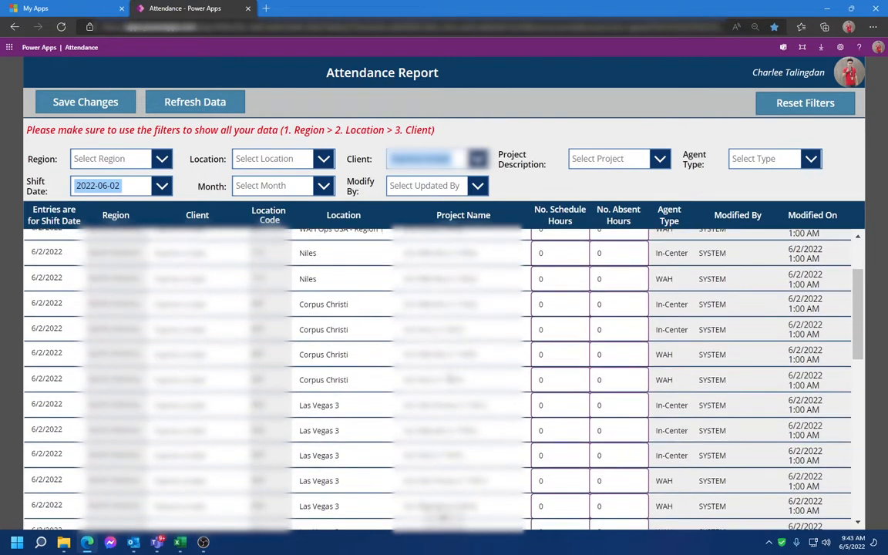
pyautogui.scroll(3, 346, 321)
pyautogui.click(304, 305)
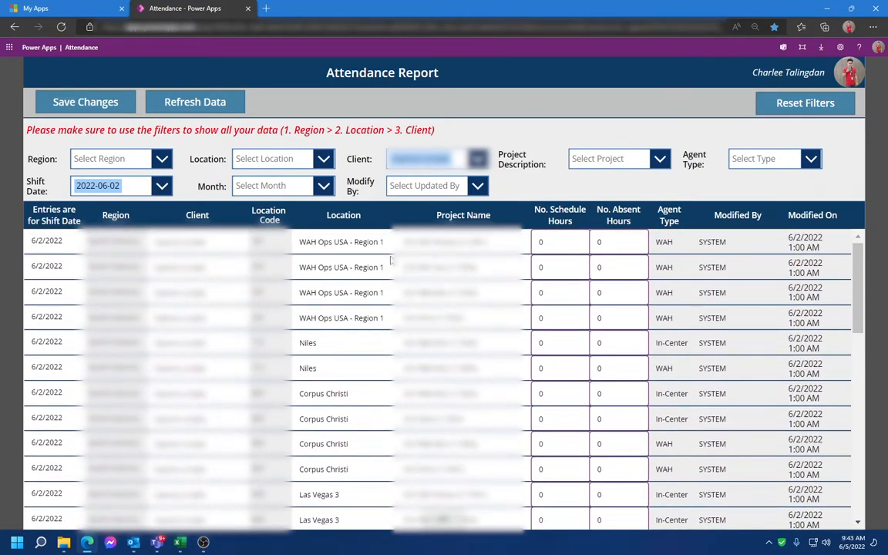
pyautogui.scroll(-10, 478, 347)
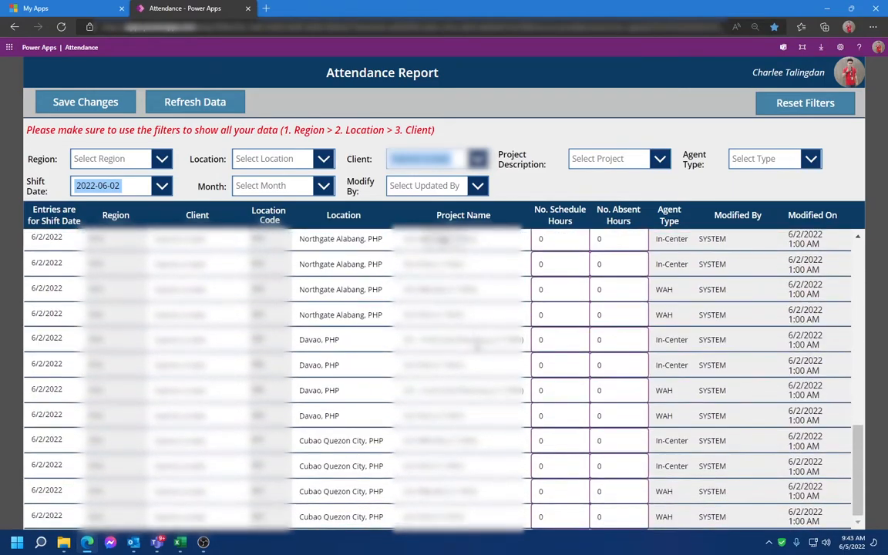
pyautogui.scroll(10, 307, 360)
# Compare the Excel tracker's Unplanned Hours column with the Attendance Report's schedule and absent hours fields
pyautogui.hotkey('alt', 'Tab')
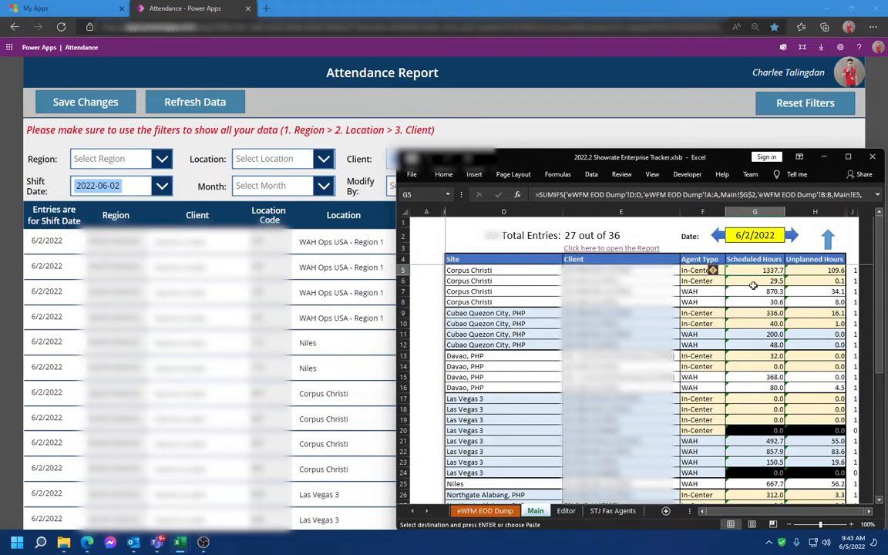
pyautogui.click(815, 273)
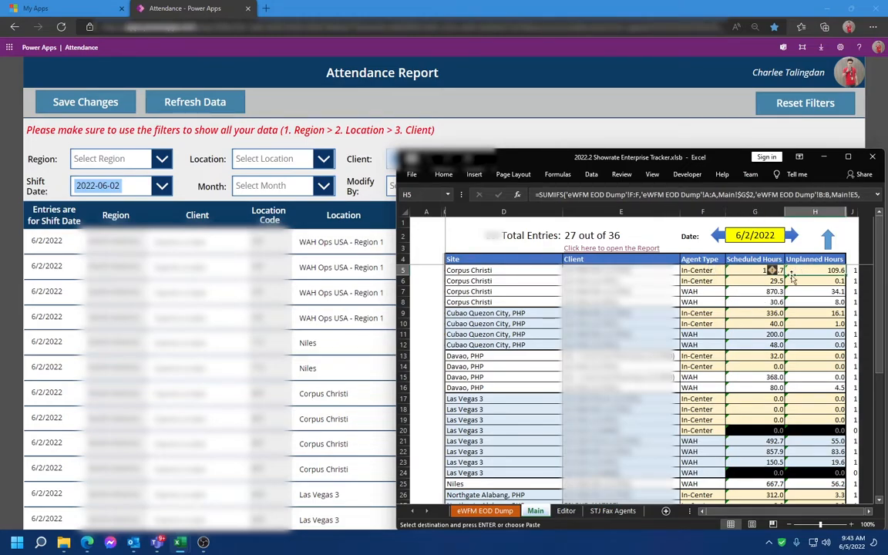
pyautogui.click(322, 261)
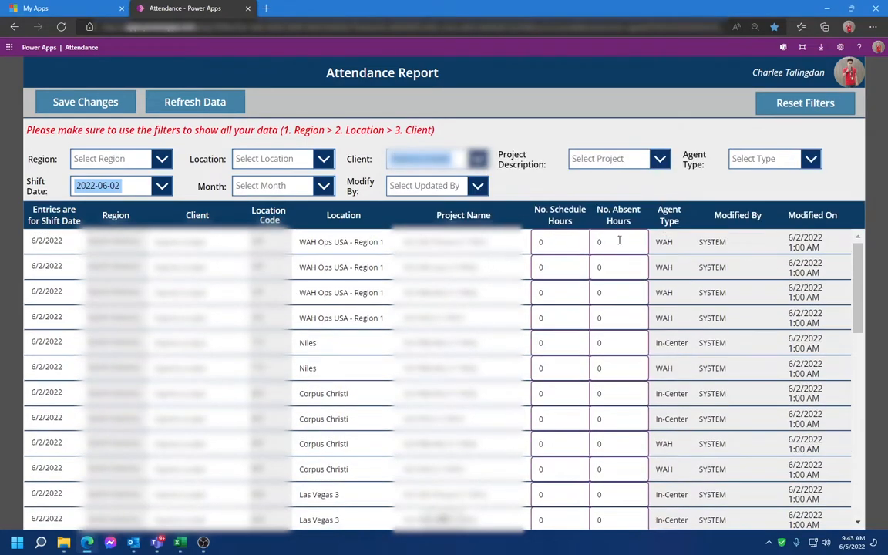
pyautogui.click(574, 248)
pyautogui.hotkey('alt', 'Tab')
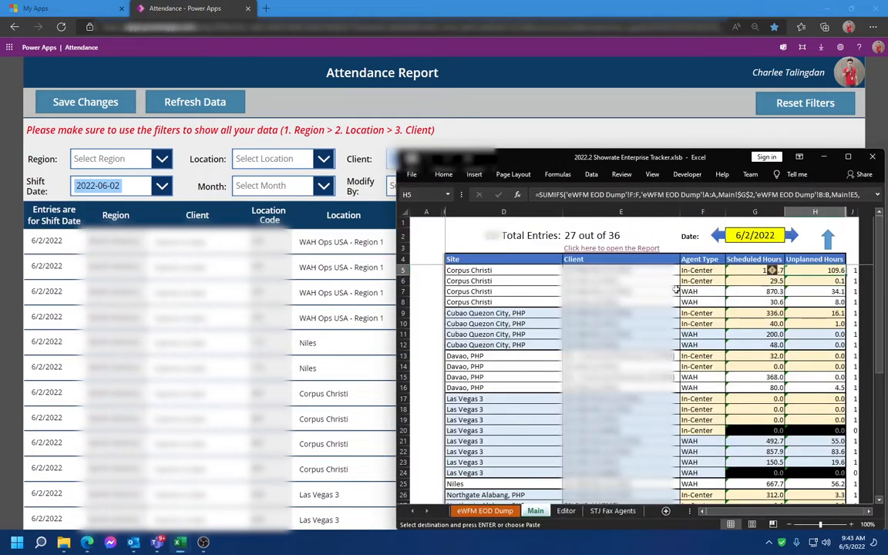
# Examine the tracker's total entries and scheduled and unplanned hours, including the Las Vegas 3 In-Center rows
pyautogui.click(590, 236)
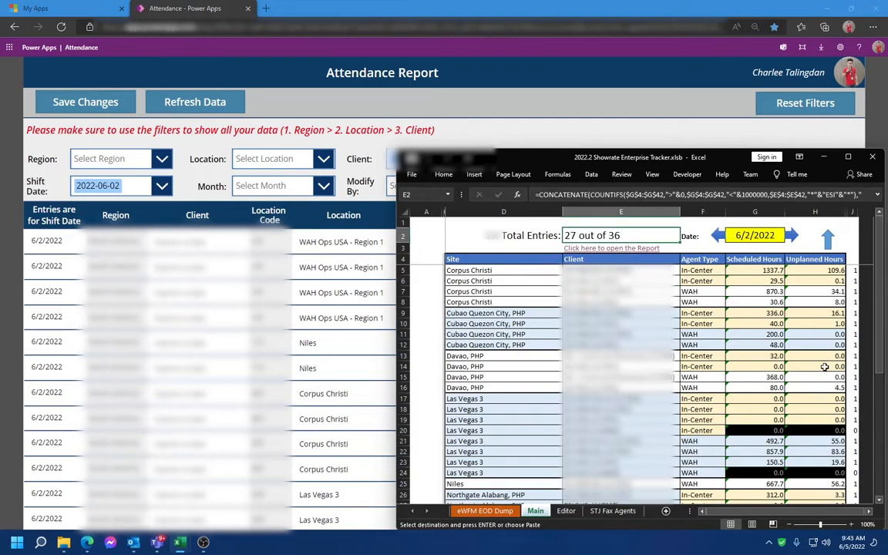
pyautogui.moveTo(749, 271); pyautogui.dragTo(753, 389)
pyautogui.click(805, 293)
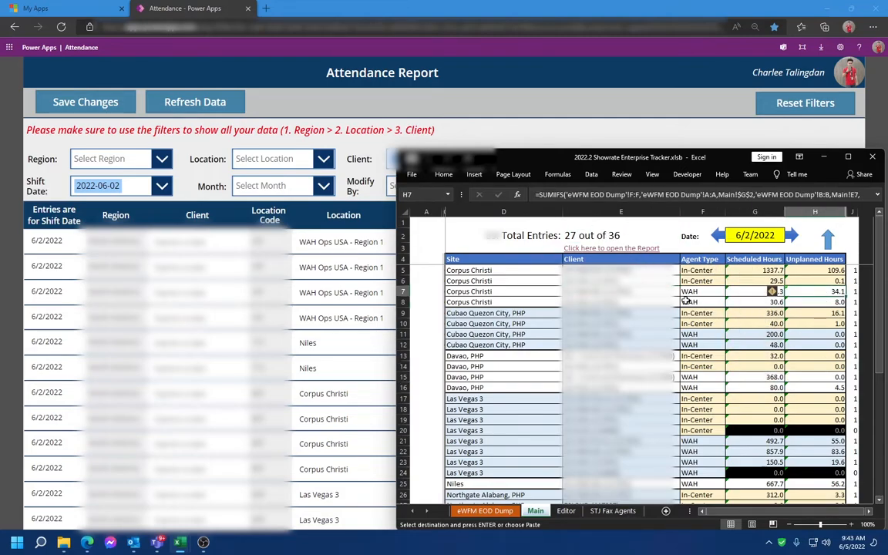
pyautogui.scroll(-2, 687, 309)
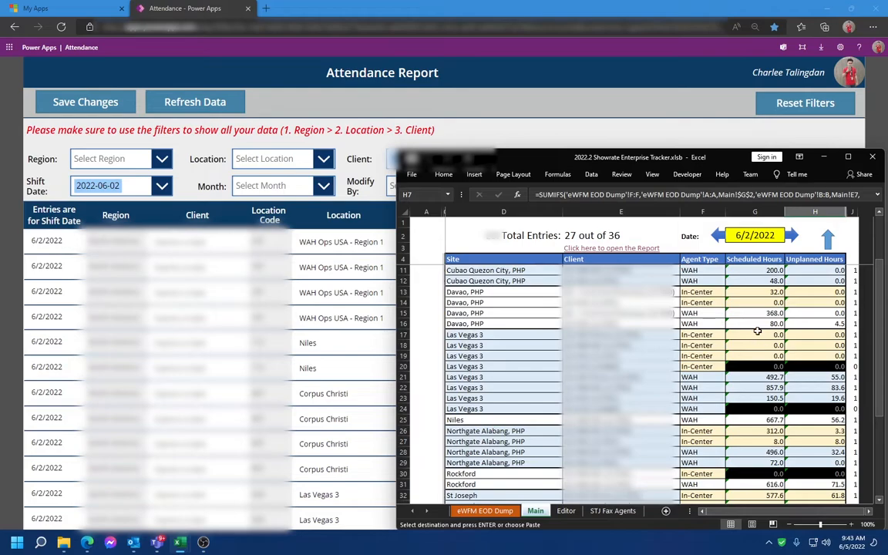
pyautogui.moveTo(809, 334); pyautogui.dragTo(448, 367)
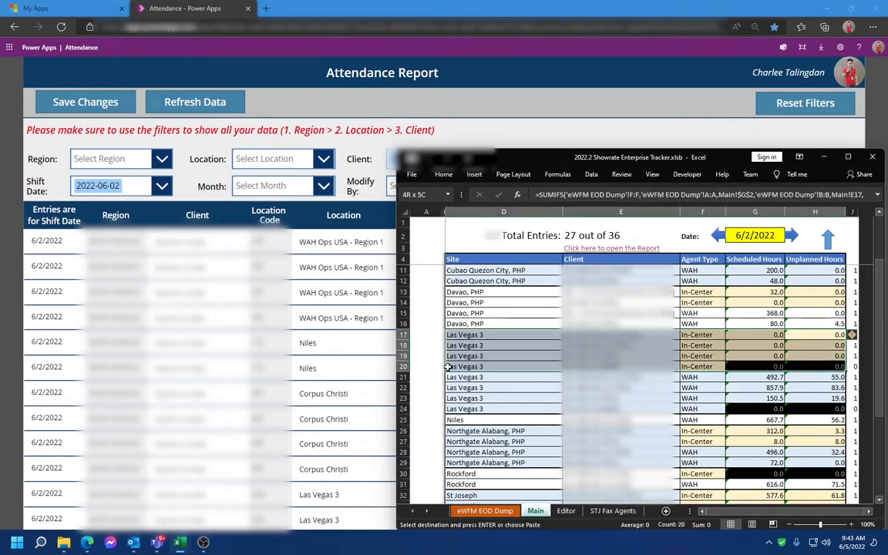
pyautogui.scroll(2, 746, 359)
pyautogui.click(729, 314)
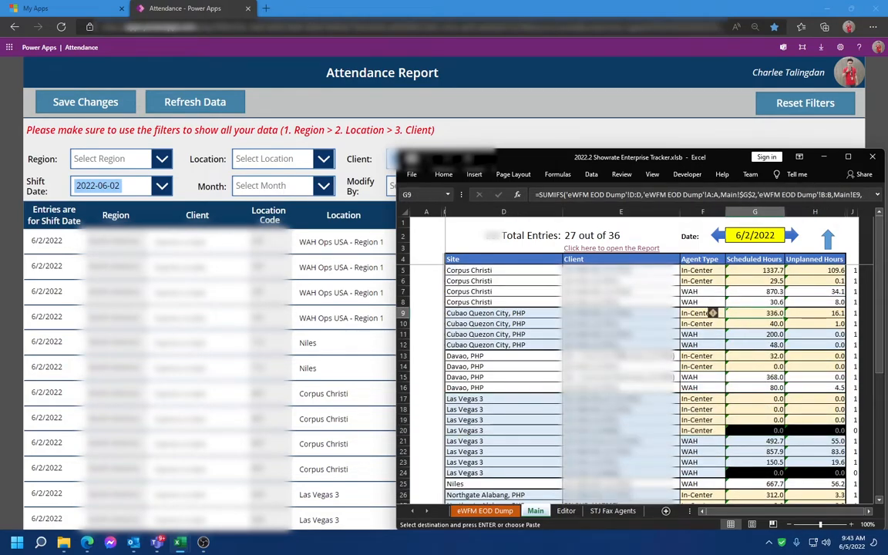
# Open the tracker workbook's Visual Basic code and examine the declarations block at the start of Mod001
pyautogui.click(688, 174)
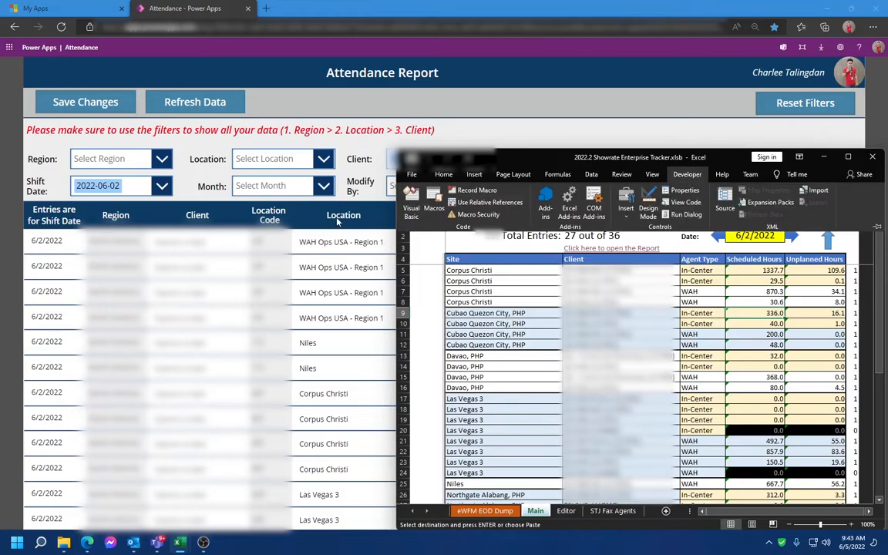
pyautogui.click(411, 193)
pyautogui.scroll(20, 399, 191)
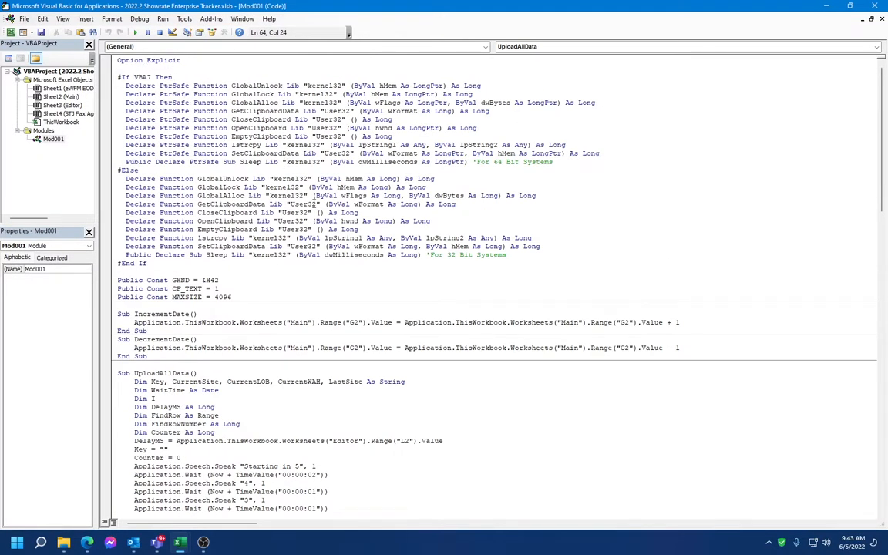
pyautogui.click(272, 306)
pyautogui.hotkey('ctrl', 'shift', 'Home')
pyautogui.scroll(-4, 355, 258)
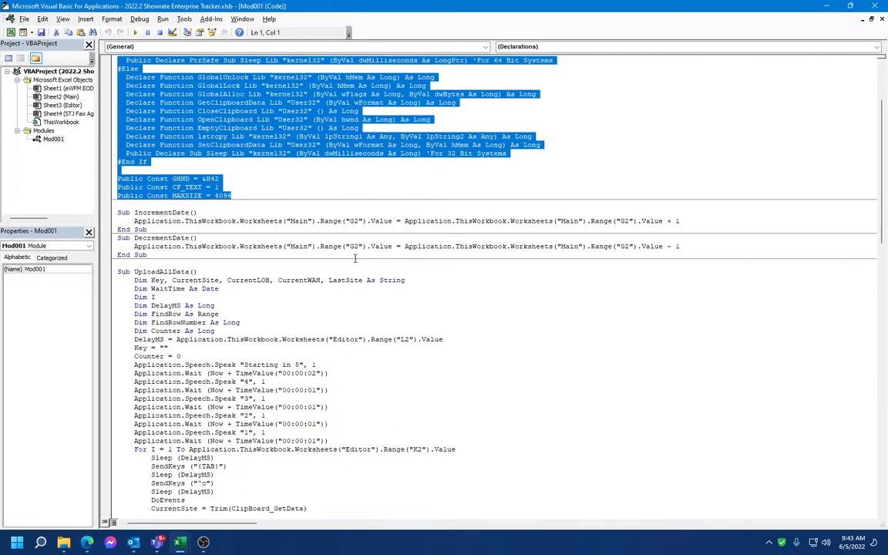
pyautogui.click(295, 191)
pyautogui.scroll(4, 285, 202)
pyautogui.moveTo(511, 256); pyautogui.dragTo(72, 79)
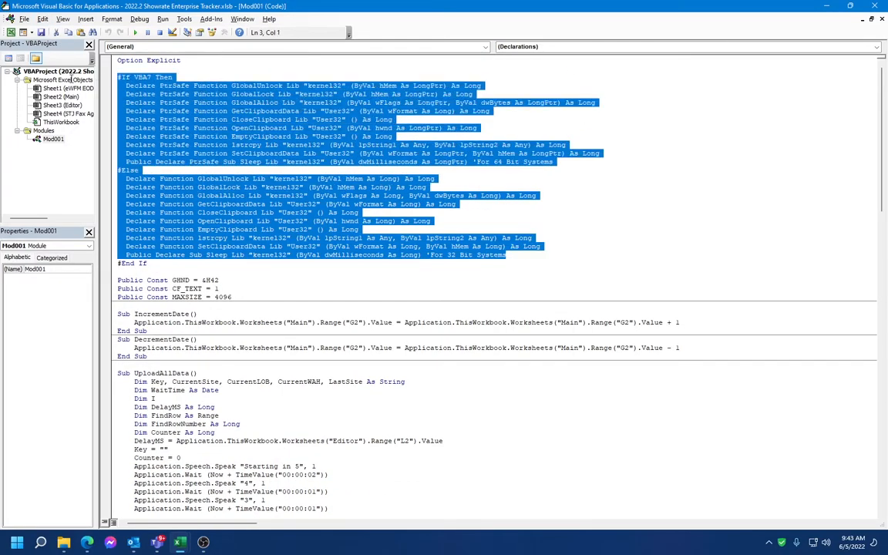
pyautogui.click(481, 222)
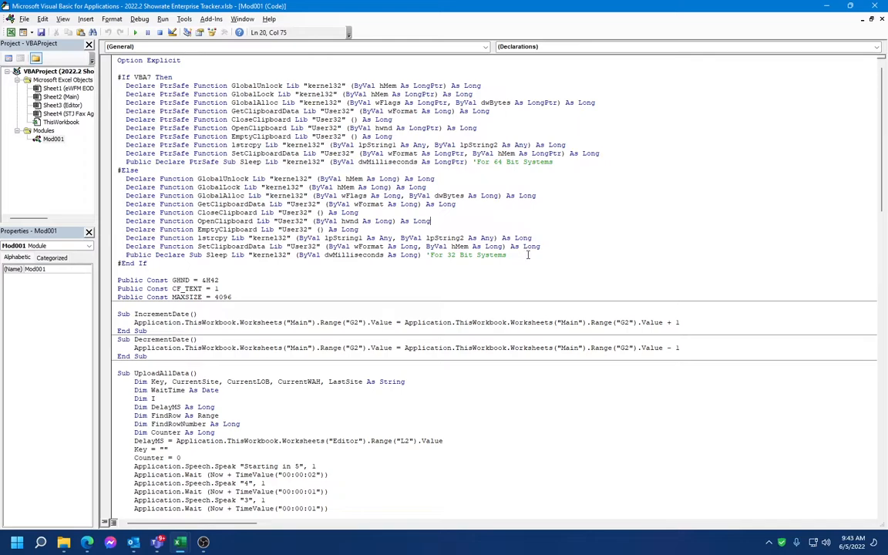
# Examine the clipboard function declarations and the 64-bit Sleep declaration in Mod001
pyautogui.moveTo(529, 255); pyautogui.dragTo(70, 77)
pyautogui.click(387, 226)
pyautogui.moveTo(123, 86); pyautogui.dragTo(284, 119)
pyautogui.click(475, 178)
pyautogui.doubleClick(248, 129)
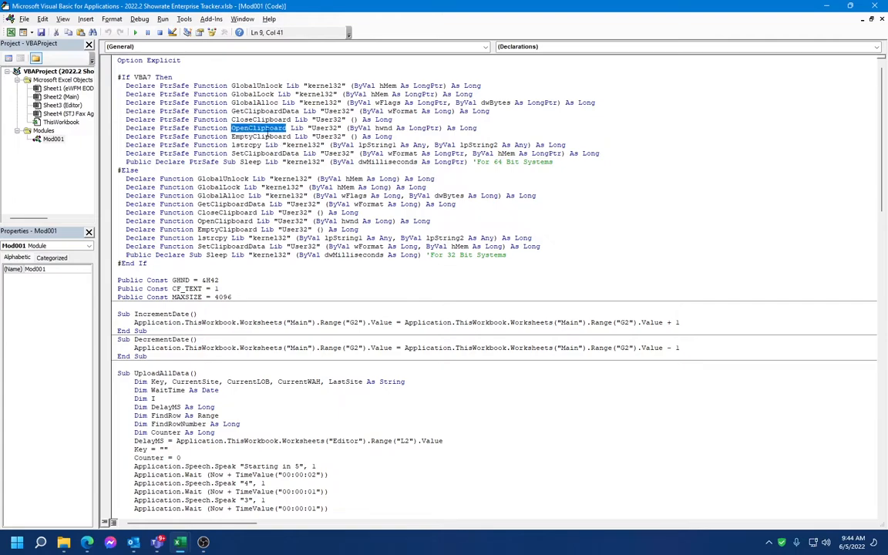
pyautogui.click(332, 145)
pyautogui.moveTo(117, 60); pyautogui.dragTo(553, 162)
pyautogui.click(236, 212)
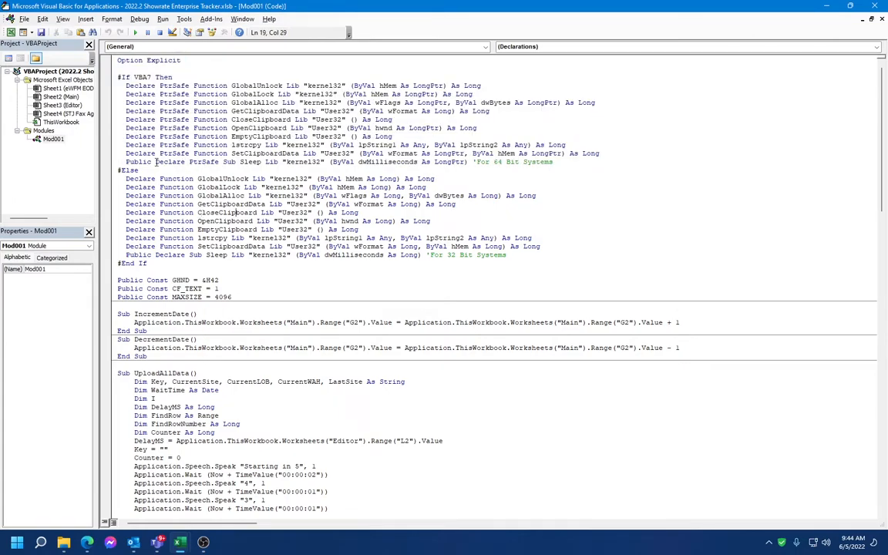
pyautogui.moveTo(143, 162); pyautogui.dragTo(609, 162)
pyautogui.click(498, 264)
# Examine the UploadAllData procedure, including its spoken countdown and wait lines, and close the code editor
pyautogui.scroll(-4, 497, 264)
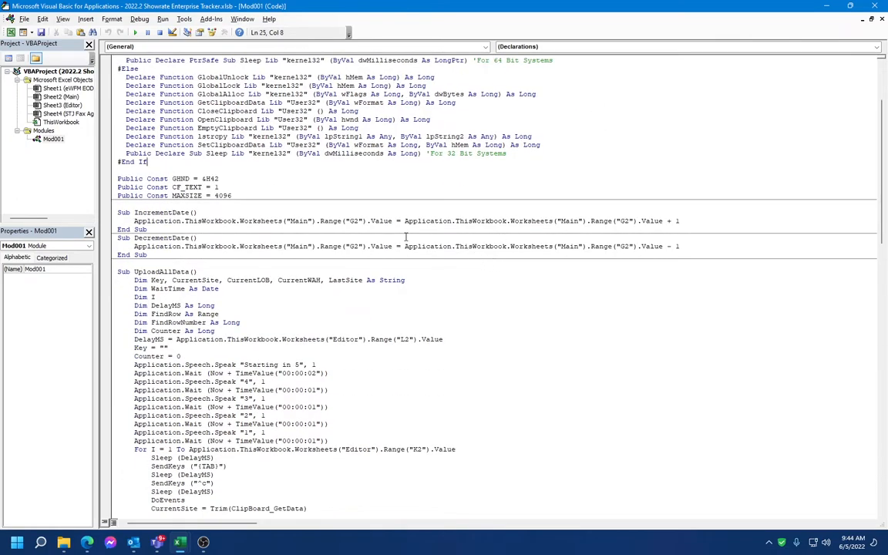
pyautogui.scroll(-5, 406, 237)
pyautogui.scroll(-9, 258, 255)
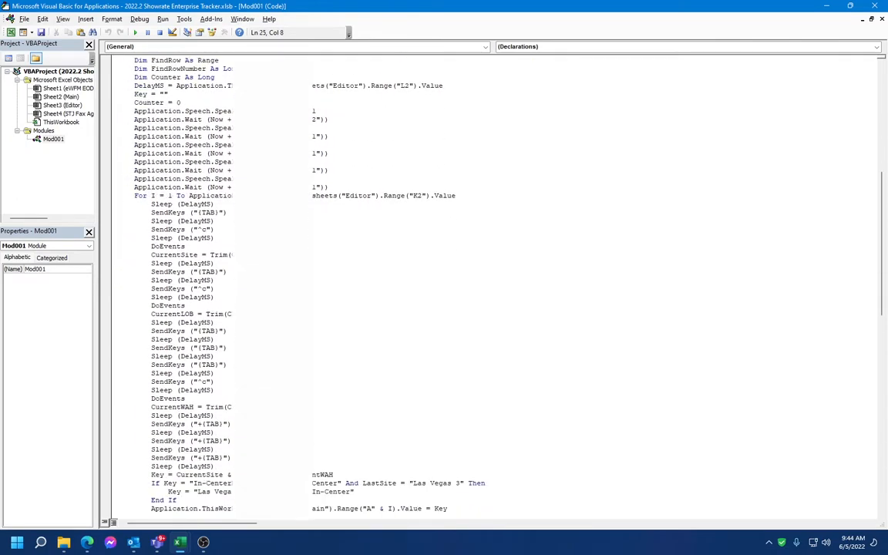
pyautogui.scroll(8, 228, 284)
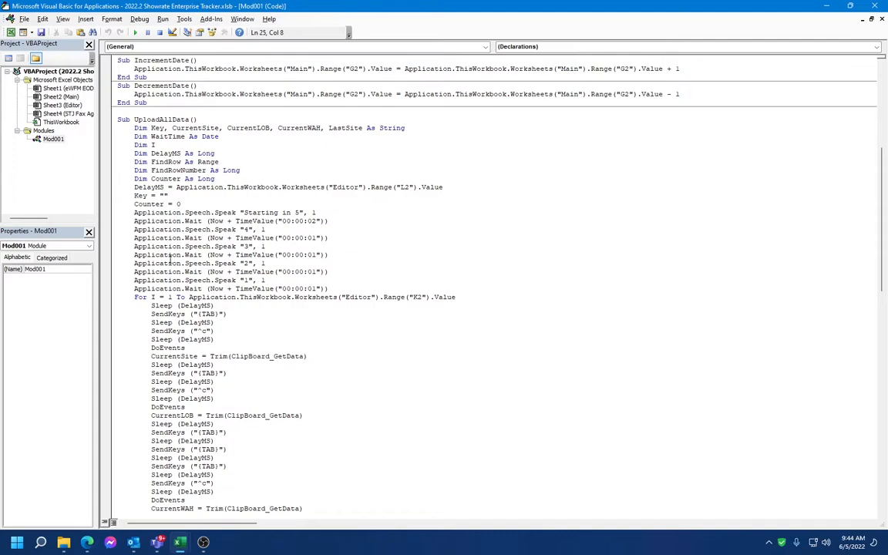
pyautogui.moveTo(337, 254); pyautogui.dragTo(65, 257)
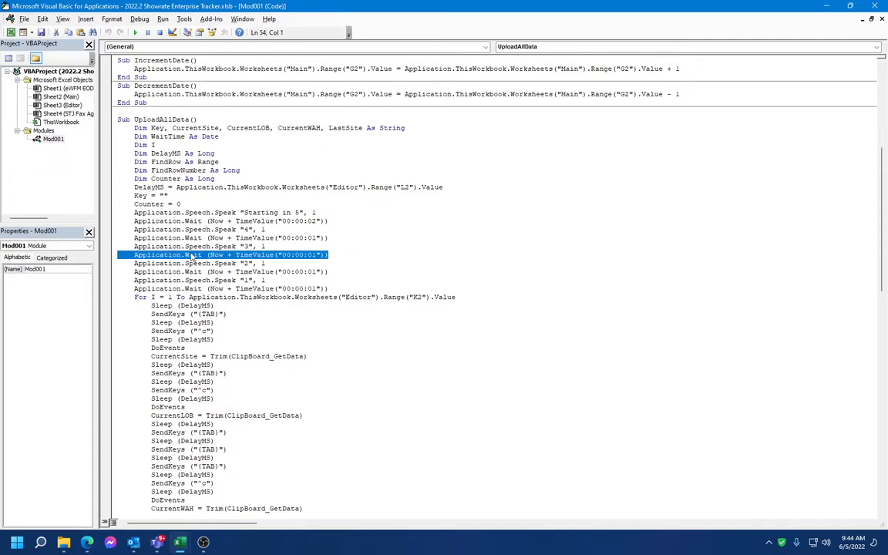
pyautogui.moveTo(337, 265); pyautogui.dragTo(106, 258)
pyautogui.click(287, 280)
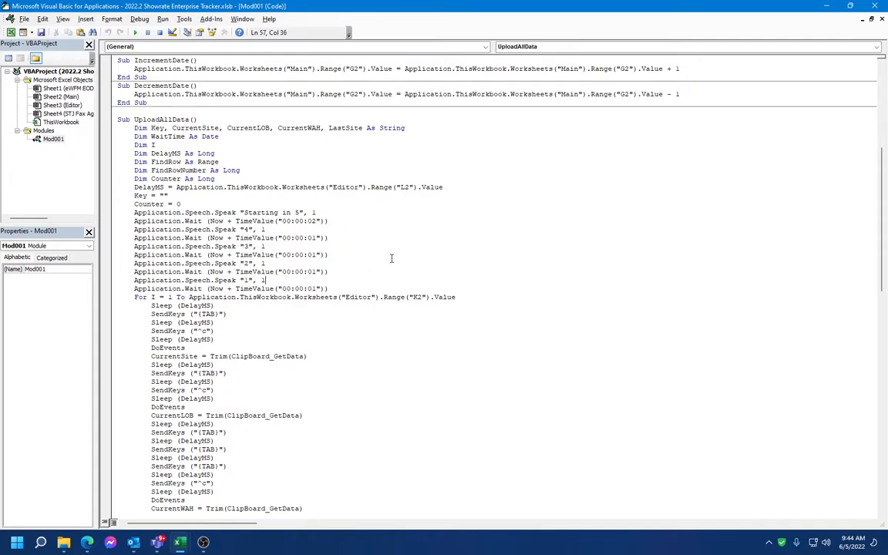
pyautogui.moveTo(387, 257); pyautogui.dragTo(47, 256)
pyautogui.scroll(-16, 385, 285)
pyautogui.click(876, 6)
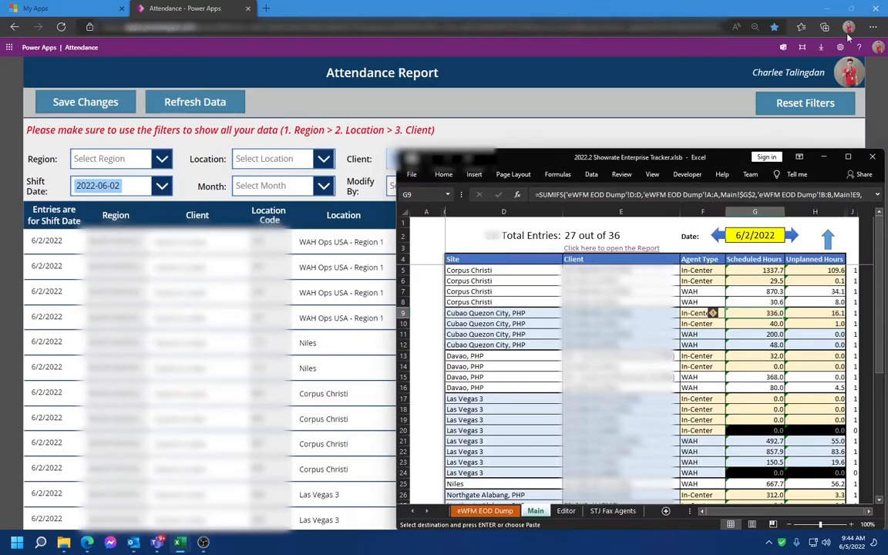
# Check the Corpus Christi scheduled hours in the tracker and bring the Attendance Report back into view
pyautogui.click(750, 301)
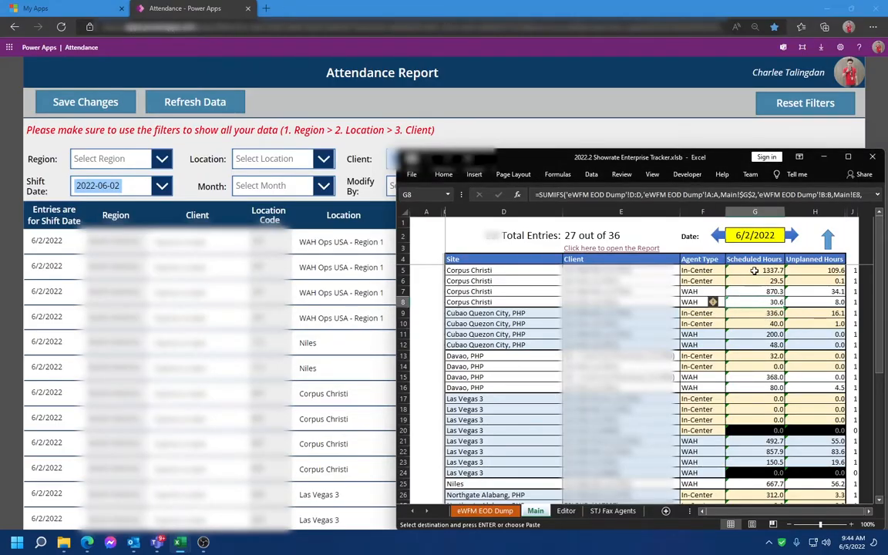
pyautogui.click(755, 272)
pyautogui.click(233, 295)
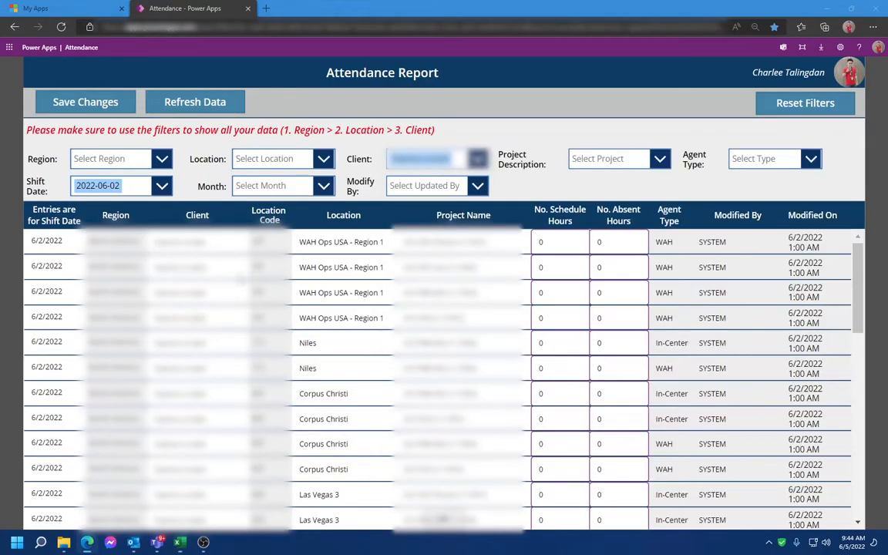
# Start the tracker's upload on the report, setting the first WAH Ops USA - Region 1 row to 944.3 schedule and 180.2 absent hours
pyautogui.hotkey('alt', 'Tab')
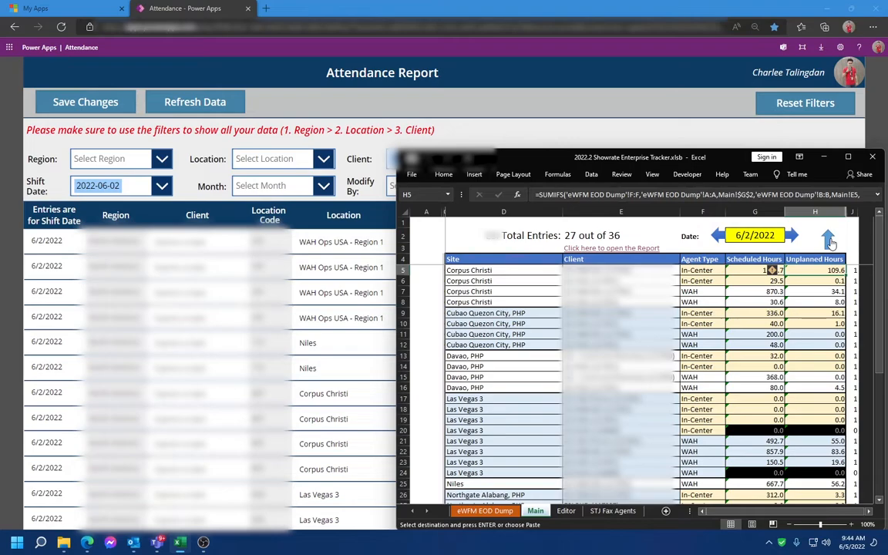
pyautogui.moveTo(164, 245); pyautogui.dragTo(217, 247)
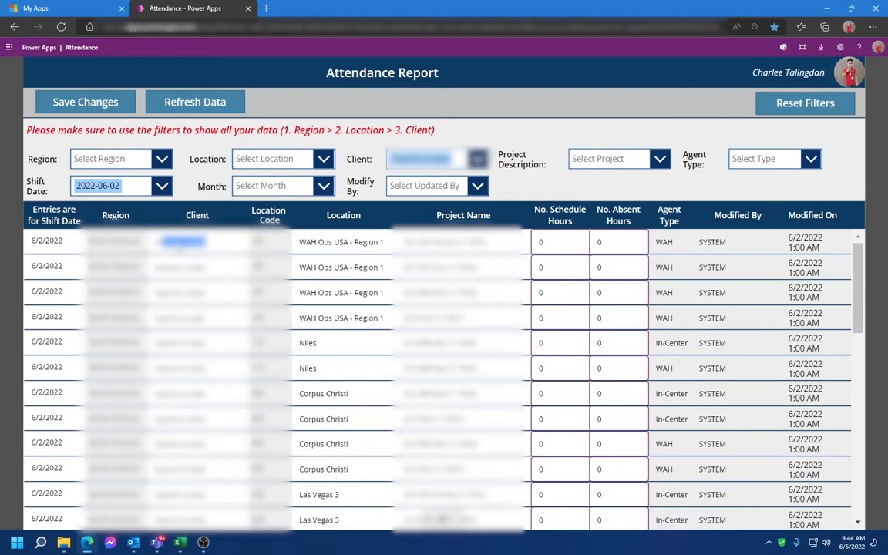
pyautogui.press('Tab')
pyautogui.press('Tab')
pyautogui.press('Tab')
pyautogui.press('Tab')
pyautogui.hotkey('shift', 'Tab')
pyautogui.hotkey('shift', 'Tab')
pyautogui.press('Tab')
pyautogui.write('944.3')
pyautogui.press('Tab')
pyautogui.write('180.2')
pyautogui.press('Tab')
# Skip the second WAH Ops USA - Region 1 row and set the third to 759.2 schedule hours and 85.5 absent hours
pyautogui.press('Tab')
pyautogui.press('Tab')
pyautogui.press('Tab')
pyautogui.press('Tab')
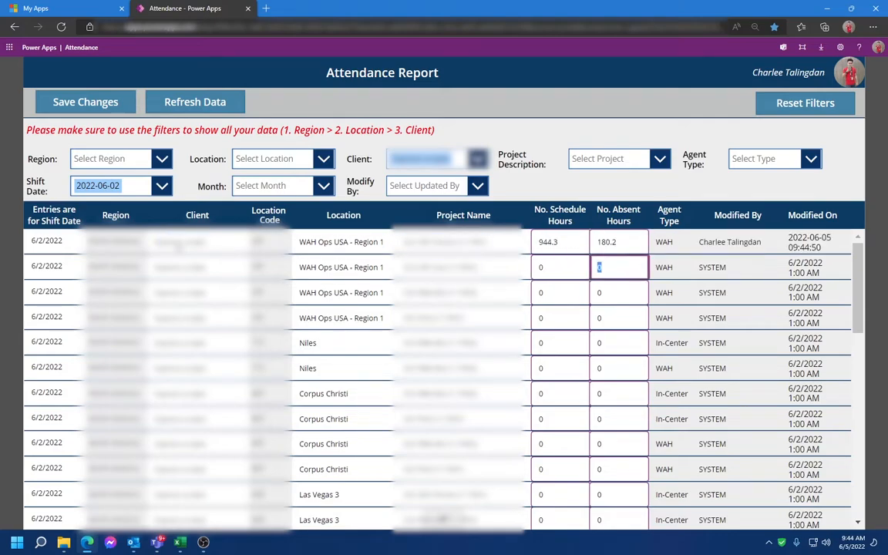
pyautogui.hotkey('shift', 'Tab')
pyautogui.hotkey('shift', 'Tab')
pyautogui.press('Tab')
pyautogui.press('Tab')
pyautogui.press('Tab')
pyautogui.press('Tab')
pyautogui.press('Tab')
pyautogui.press('Tab')
pyautogui.press('Tab')
pyautogui.hotkey('shift', 'Tab')
pyautogui.hotkey('shift', 'Tab')
pyautogui.press('Tab')
pyautogui.write('759.2')
pyautogui.press('Tab')
pyautogui.write('85.5')
pyautogui.press('Tab')
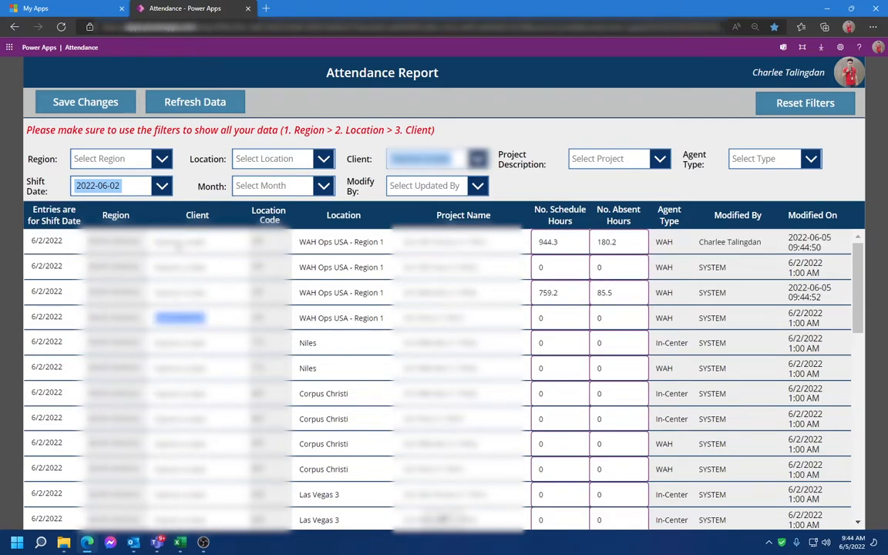
# Set the schedule hours of the fourth WAH Ops USA - Region 1 row to 31.8
pyautogui.press('Tab')
pyautogui.press('Tab')
pyautogui.press('Tab')
pyautogui.press('Tab')
pyautogui.hotkey('shift', 'Tab')
pyautogui.hotkey('shift', 'Tab')
pyautogui.press('Tab')
pyautogui.write('31.8')
pyautogui.press('Tab')
# Skip the Niles In-Center row and set the Niles WAH row to 667.7 schedule hours and 56.2 absent hours
pyautogui.press('Tab')
pyautogui.press('Tab')
pyautogui.press('Tab')
pyautogui.press('Tab')
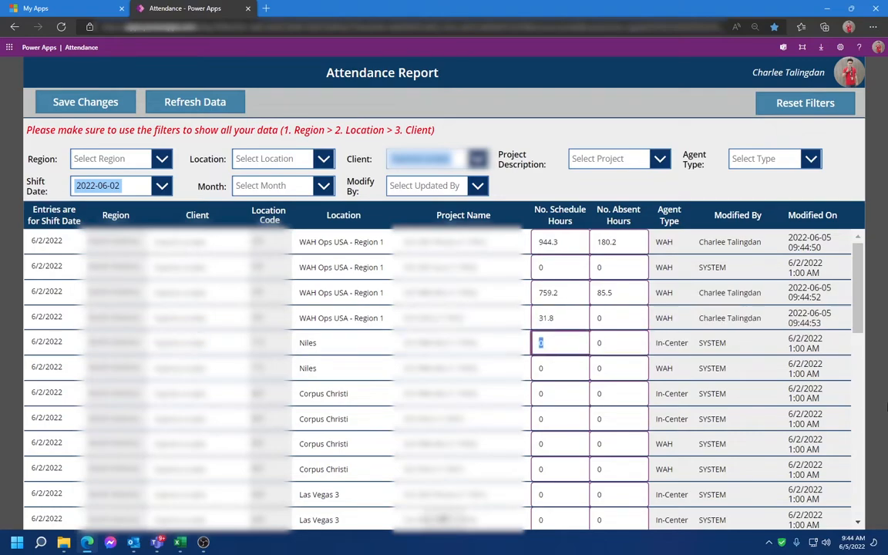
pyautogui.hotkey('shift', 'Tab')
pyautogui.press('Tab')
pyautogui.press('Tab')
pyautogui.press('Tab')
pyautogui.press('Tab')
pyautogui.press('Tab')
pyautogui.press('Tab')
pyautogui.press('Tab')
pyautogui.press('Tab')
pyautogui.hotkey('shift', 'Tab')
pyautogui.hotkey('shift', 'Tab')
pyautogui.write('667.7')
pyautogui.press('Tab')
pyautogui.write('56.2')
pyautogui.press('Tab')
# Set the first Corpus Christi In-Center row to 1337.7 schedule hours and 109.6 absent hours
pyautogui.press('Tab')
pyautogui.press('Tab')
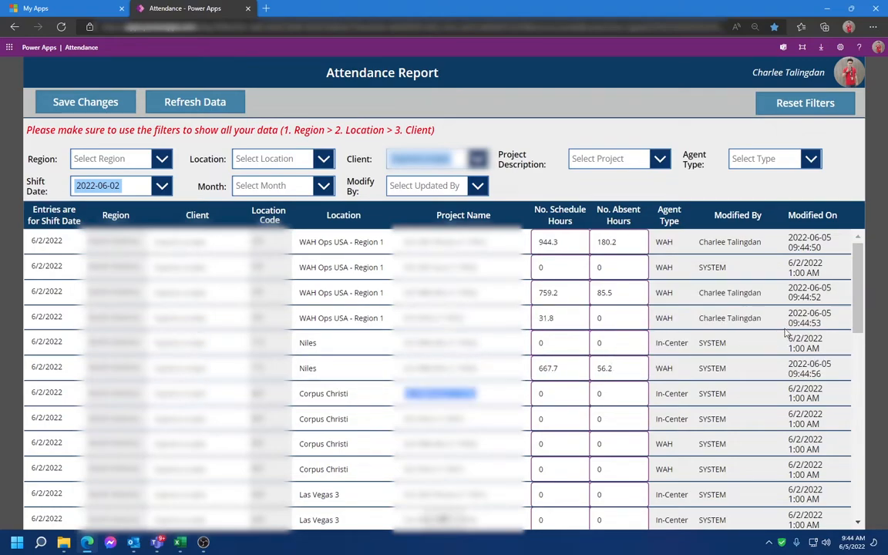
pyautogui.press('Tab')
pyautogui.press('Tab')
pyautogui.press('Tab')
pyautogui.hotkey('shift', 'Tab')
pyautogui.hotkey('shift', 'Tab')
pyautogui.write('1337.7')
pyautogui.press('Tab')
pyautogui.write('109.6')
pyautogui.press('Tab')
# Set the second Corpus Christi In-Center row to 29.5 schedule hours and 0.1 absent hours
pyautogui.press('Tab')
pyautogui.press('Tab')
pyautogui.press('Tab')
pyautogui.press('Tab')
pyautogui.press('Tab')
pyautogui.hotkey('shift', 'Tab')
pyautogui.hotkey('shift', 'Tab')
pyautogui.hotkey('shift', 'Tab')
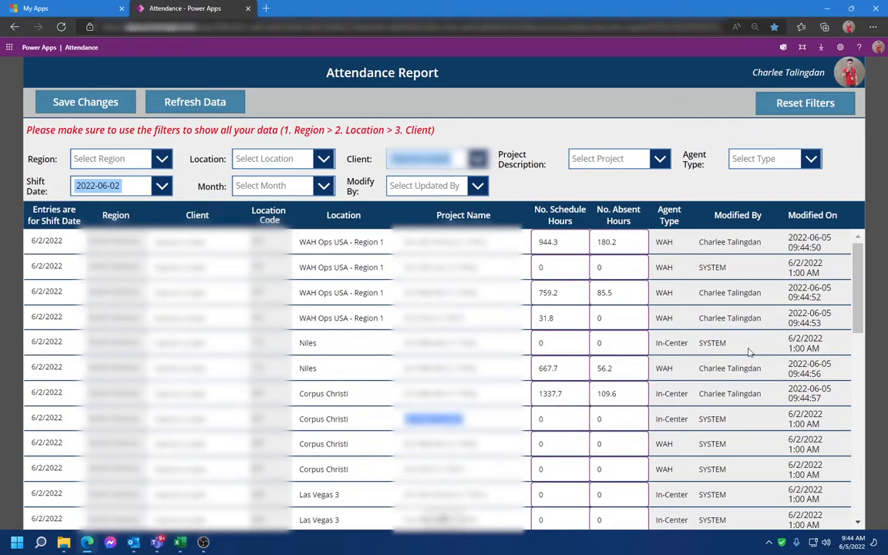
pyautogui.press('Tab')
pyautogui.write('29.5')
pyautogui.press('Tab')
pyautogui.write('0.1')
# Set the first Corpus Christi WAH row to 870.3 schedule hours and 34.1 absent hours
pyautogui.press('Tab')
pyautogui.press('Tab')
pyautogui.press('Tab')
pyautogui.press('Tab')
pyautogui.press('Tab')
pyautogui.press('Tab')
pyautogui.hotkey('shift', 'Tab')
pyautogui.hotkey('shift', 'Tab')
pyautogui.hotkey('shift', 'Tab')
pyautogui.press('Tab')
pyautogui.write('870.3')
pyautogui.press('Tab')
pyautogui.write('34.1')
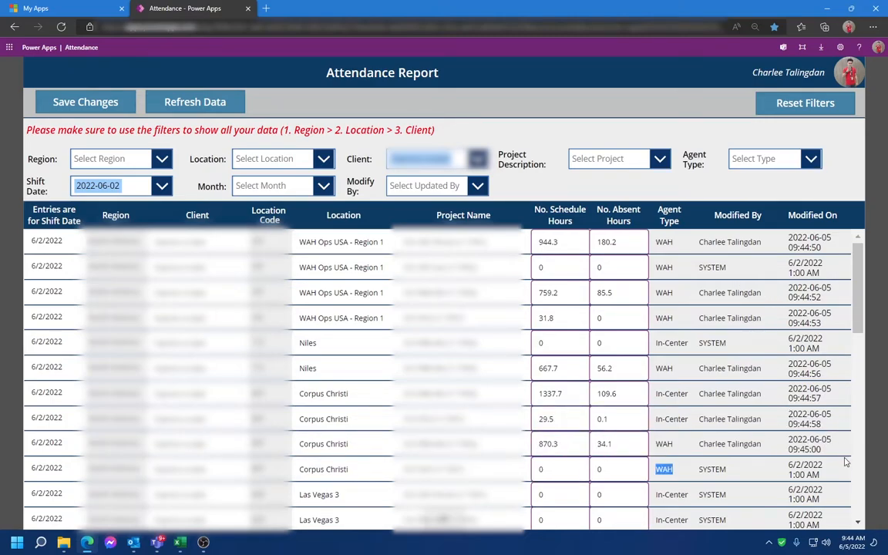
# Set the second Corpus Christi WAH row to 30.6 schedule hours and 8 absent hours
pyautogui.hotkey('shift', 'Tab')
pyautogui.hotkey('shift', 'Tab')
pyautogui.hotkey('shift', 'Tab')
pyautogui.press('Tab')
pyautogui.write('30.6')
pyautogui.press('Tab')
pyautogui.write('8')
# Skip the Las Vegas 3 In-Center rows without entering any hours
pyautogui.press('Tab')
pyautogui.press('Tab')
pyautogui.press('Tab')
pyautogui.press('Tab')
pyautogui.press('Tab')
pyautogui.press('Tab')
pyautogui.hotkey('shift', 'Tab')
pyautogui.hotkey('shift', 'Tab')
pyautogui.hotkey('shift', 'Tab')
pyautogui.press('Tab')
pyautogui.press('Tab')
pyautogui.press('Tab')
pyautogui.press('Tab')
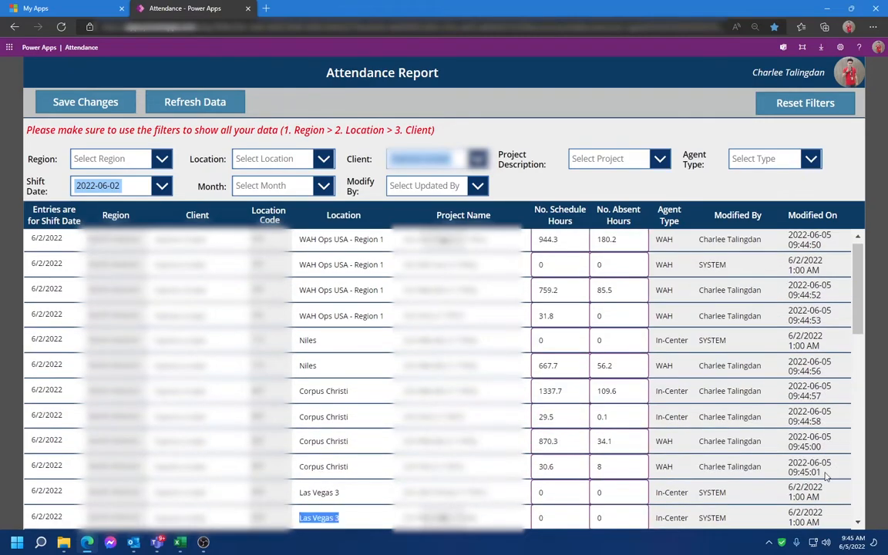
pyautogui.press('Tab')
pyautogui.press('Tab')
pyautogui.press('Tab')
pyautogui.press('Tab')
pyautogui.hotkey('shift', 'Tab')
pyautogui.hotkey('shift', 'Tab')
pyautogui.hotkey('shift', 'Tab')
pyautogui.press('Tab')
pyautogui.press('Tab')
pyautogui.press('Tab')
pyautogui.press('Tab')
pyautogui.press('Tab')
pyautogui.press('Tab')
pyautogui.press('Tab')
pyautogui.press('Tab')
pyautogui.hotkey('shift', 'Tab')
pyautogui.hotkey('shift', 'Tab')
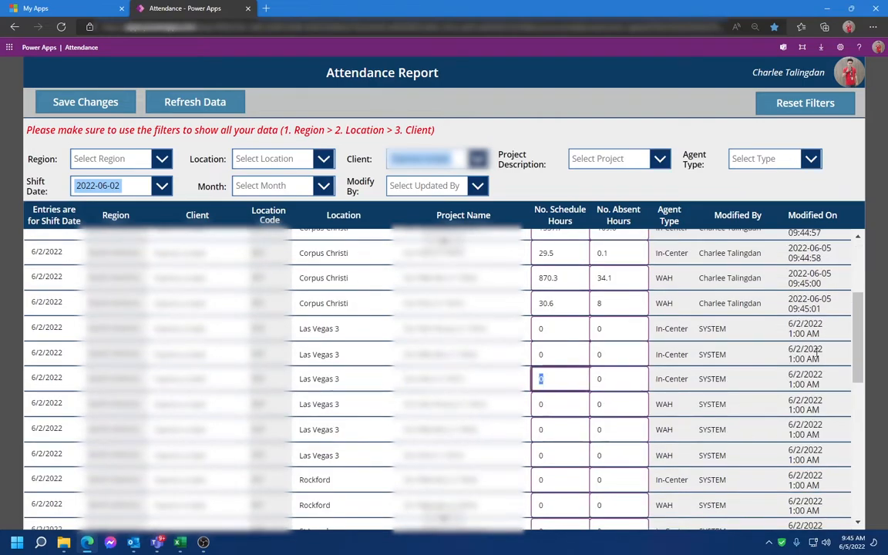
# Set the first Las Vegas 3 WAH row to 492.7 schedule hours and 55 absent hours
pyautogui.press('Tab')
pyautogui.press('Tab')
pyautogui.press('Tab')
pyautogui.press('Tab')
pyautogui.press('Tab')
pyautogui.press('Tab')
pyautogui.press('Tab')
pyautogui.hotkey('shift', 'Tab')
pyautogui.hotkey('shift', 'Tab')
pyautogui.write('492.7')
pyautogui.press('Tab')
pyautogui.write('55')
# Set the second Las Vegas 3 WAH row to 857.9 schedule hours and 83.6 absent hours
pyautogui.press('Tab')
pyautogui.press('Tab')
pyautogui.press('Tab')
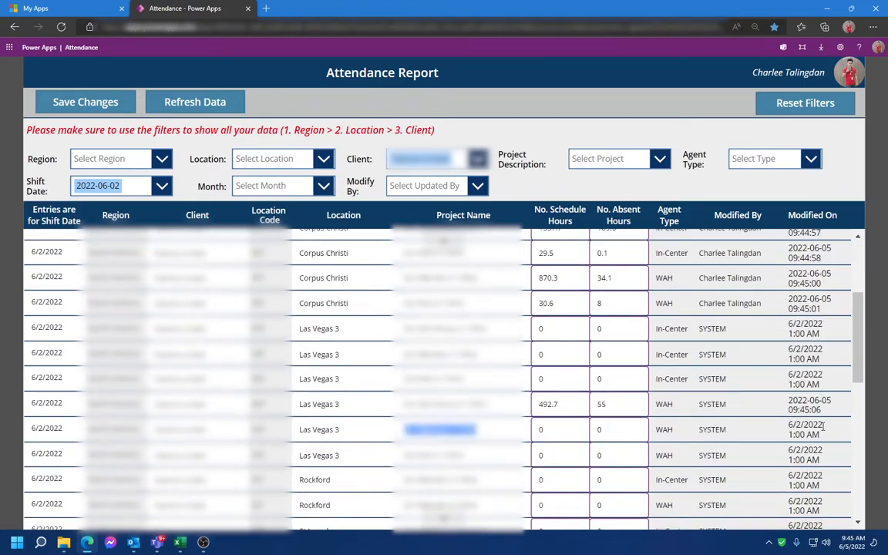
pyautogui.press('Tab')
pyautogui.write('857.9')
pyautogui.press('Tab')
pyautogui.write('83.6')
# Set the third Las Vegas 3 WAH row to 150.5 schedule hours and 19.6 absent hours
pyautogui.press('Tab')
pyautogui.press('Tab')
pyautogui.press('Tab')
pyautogui.press('Tab')
pyautogui.press('Tab')
pyautogui.press('Tab')
pyautogui.hotkey('shift', 'Tab')
pyautogui.hotkey('shift', 'Tab')
pyautogui.write('150.5')
pyautogui.press('Tab')
pyautogui.write('19.6')
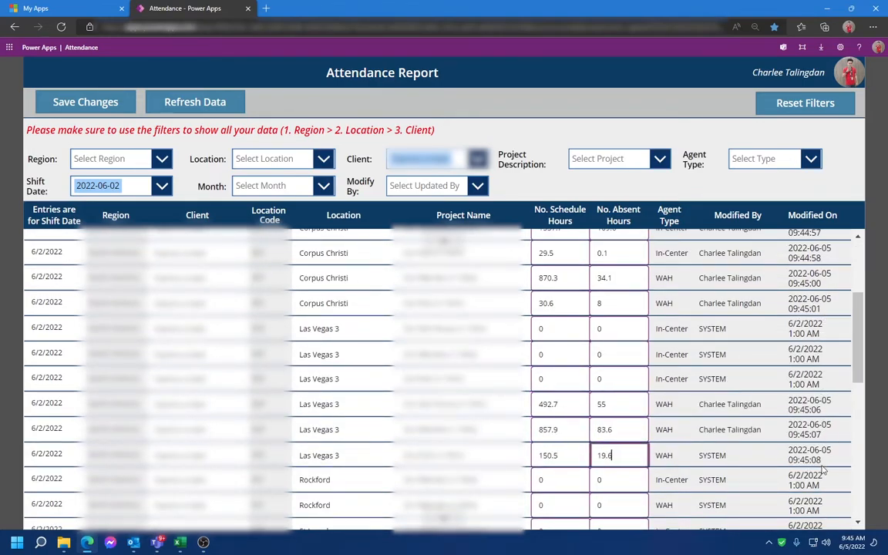
# Skip the Rockford In-Center row and set the Rockford WAH row to 616 schedule hours and 71.5 absent hours
pyautogui.press('Tab')
pyautogui.press('Tab')
pyautogui.press('Tab')
pyautogui.press('Tab')
pyautogui.press('Tab')
pyautogui.press('Tab')
pyautogui.hotkey('shift', 'Tab')
pyautogui.hotkey('shift', 'Tab')
pyautogui.hotkey('shift', 'Tab')
pyautogui.press('Tab')
pyautogui.press('Tab')
pyautogui.press('Tab')
pyautogui.press('Tab')
pyautogui.press('Tab')
pyautogui.press('Tab')
pyautogui.press('Tab')
pyautogui.press('Tab')
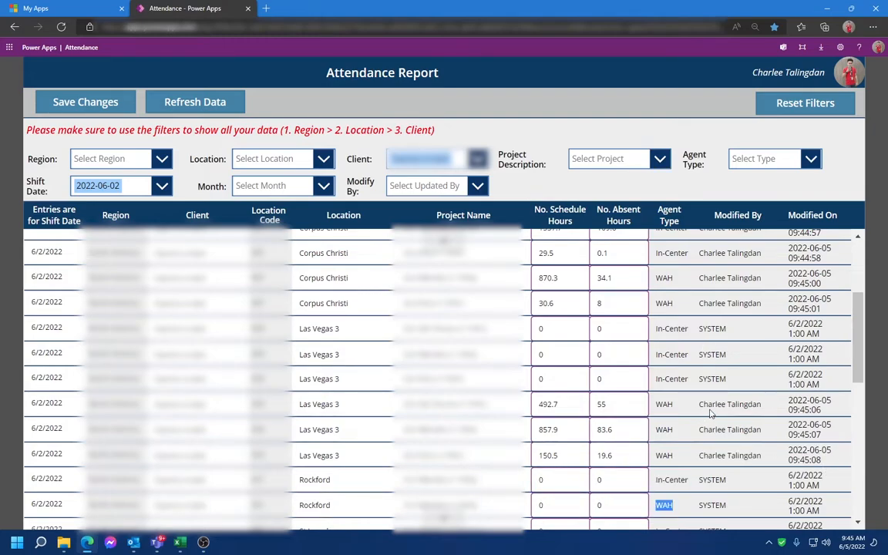
pyautogui.hotkey('shift', 'Tab')
pyautogui.hotkey('shift', 'Tab')
pyautogui.hotkey('shift', 'Tab')
pyautogui.press('Tab')
pyautogui.write('616')
pyautogui.press('Tab')
pyautogui.write('71.5')
# Set the first St Joseph In-Center row to 577.6 schedule hours and 61.8 absent hours
pyautogui.press('Tab')
pyautogui.press('Tab')
pyautogui.press('Tab')
pyautogui.press('Tab')
pyautogui.press('Tab')
pyautogui.press('Tab')
pyautogui.hotkey('shift', 'Tab')
pyautogui.hotkey('shift', 'Tab')
pyautogui.hotkey('shift', 'Tab')
pyautogui.press('Tab')
pyautogui.write('577.6')
pyautogui.press('Tab')
pyautogui.write('61.8')
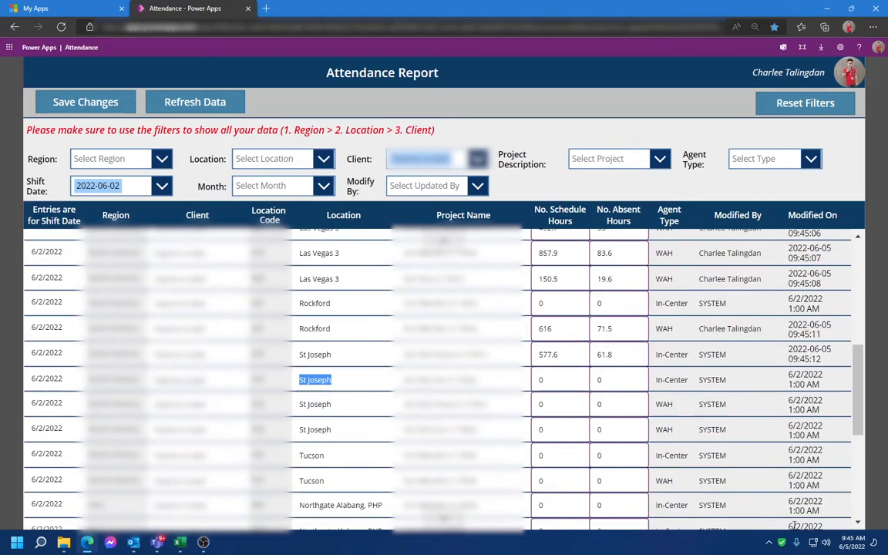
# Skip the second St Joseph In-Center row and set the first St Joseph WAH row to 154 schedule hours and 21.3 absent hours
pyautogui.press('Tab')
pyautogui.press('Tab')
pyautogui.press('Tab')
pyautogui.press('Tab')
pyautogui.hotkey('shift', 'Tab')
pyautogui.hotkey('shift', 'Tab')
pyautogui.hotkey('shift', 'Tab')
pyautogui.press('Tab')
pyautogui.press('Tab')
pyautogui.press('Tab')
pyautogui.press('Tab')
pyautogui.press('Tab')
pyautogui.press('Tab')
pyautogui.press('Tab')
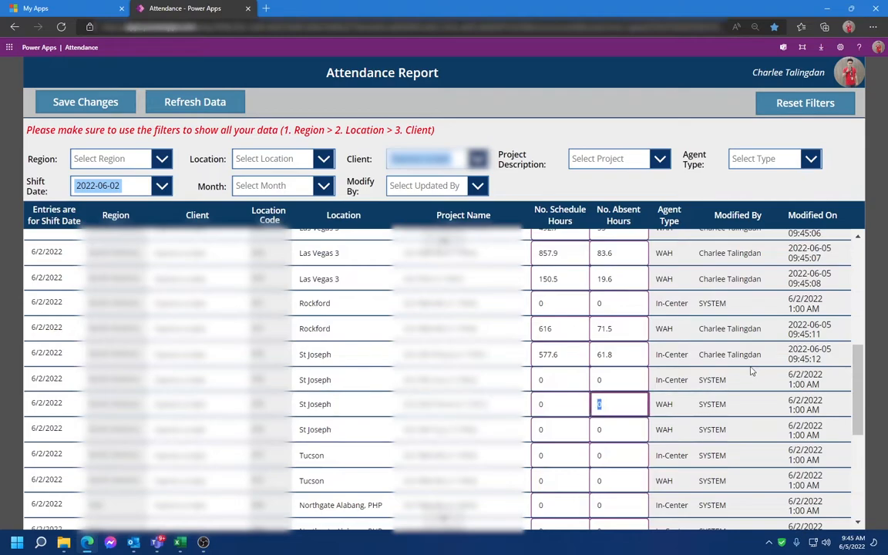
pyautogui.press('Tab')
pyautogui.hotkey('shift', 'Tab')
pyautogui.hotkey('shift', 'Tab')
pyautogui.hotkey('shift', 'Tab')
pyautogui.press('Tab')
pyautogui.write('154')
pyautogui.press('Tab')
pyautogui.write('21.3')
# Set the second St Joseph WAH row to 84 schedule hours, leaving its absent hours at 0
pyautogui.press('Tab')
pyautogui.press('Tab')
pyautogui.press('Tab')
pyautogui.press('Tab')
pyautogui.press('Tab')
pyautogui.press('Tab')
pyautogui.press('Tab')
pyautogui.hotkey('shift', 'Tab')
pyautogui.hotkey('shift', 'Tab')
pyautogui.hotkey('shift', 'Tab')
pyautogui.press('Tab')
pyautogui.write('84')
pyautogui.press('Tab')
# Skip the Tucson In-Center row and set the Tucson WAH row to 305.7 schedule hours and 16 absent hours
pyautogui.press('Tab')
pyautogui.press('Tab')
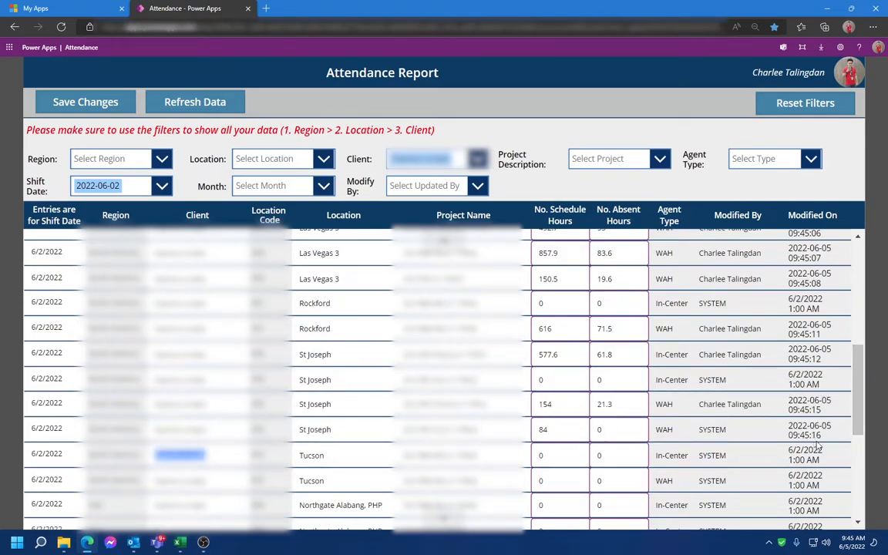
pyautogui.press('Tab')
pyautogui.press('Tab')
pyautogui.press('Tab')
pyautogui.press('Tab')
pyautogui.press('Tab')
pyautogui.press('Tab')
pyautogui.press('Tab')
pyautogui.press('Tab')
pyautogui.press('Tab')
pyautogui.press('Tab')
pyautogui.press('Tab')
pyautogui.press('Tab')
pyautogui.press('Tab')
pyautogui.press('Tab')
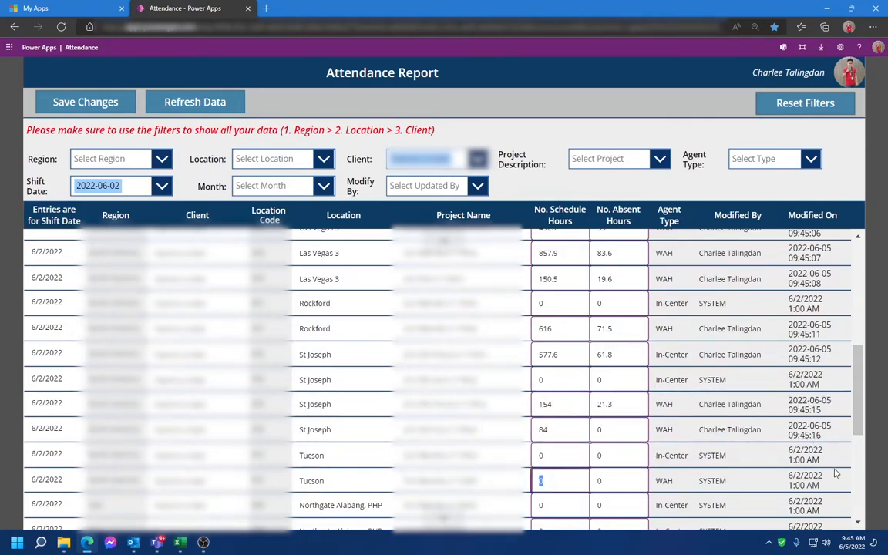
pyautogui.write('305.7')
pyautogui.press('Tab')
pyautogui.write('16')
# Set the first Northgate Alabang In-Center row to 312 schedule hours and 3.3 absent hours
pyautogui.press('Tab')
pyautogui.press('Tab')
pyautogui.press('Tab')
pyautogui.press('Tab')
pyautogui.press('Tab')
pyautogui.press('Tab')
pyautogui.press('Tab')
pyautogui.hotkey('shift', 'Tab')
pyautogui.hotkey('shift', 'Tab')
pyautogui.hotkey('shift', 'Tab')
pyautogui.press('Tab')
pyautogui.write('312')
pyautogui.press('Tab')
pyautogui.write('3.3')
# Set the second Northgate Alabang In-Center row to 8 schedule hours and 8 absent hours
pyautogui.press('Tab')
pyautogui.press('Tab')
pyautogui.press('Tab')
pyautogui.press('Tab')
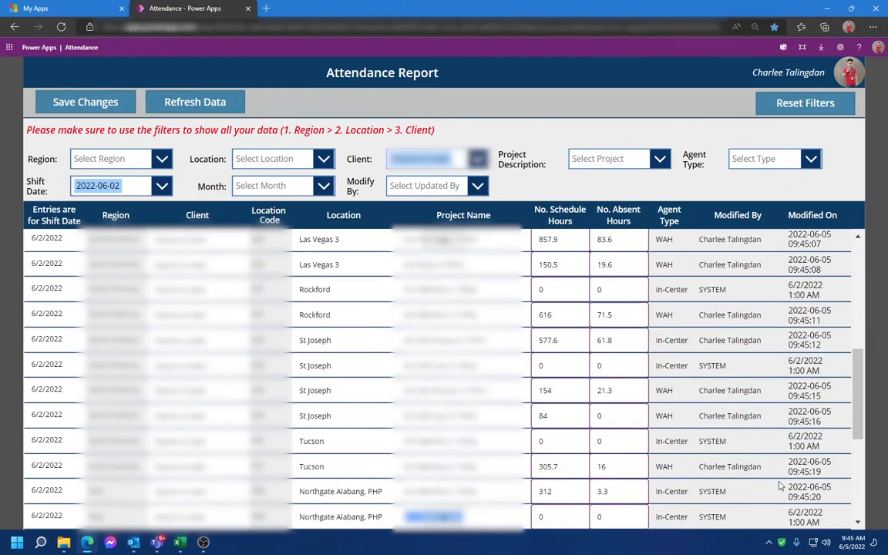
pyautogui.press('Tab')
pyautogui.press('Tab')
pyautogui.hotkey('shift', 'Tab')
pyautogui.write('8')
pyautogui.press('Tab')
pyautogui.write('8')
# Set the first Northgate Alabang WAH row to 496 schedule hours and 32.4 absent hours
pyautogui.press('Tab')
pyautogui.press('Tab')
pyautogui.press('Tab')
pyautogui.press('Tab')
pyautogui.press('Tab')
pyautogui.press('Tab')
pyautogui.press('Tab')
pyautogui.hotkey('shift', 'Tab')
pyautogui.hotkey('shift', 'Tab')
pyautogui.write('496')
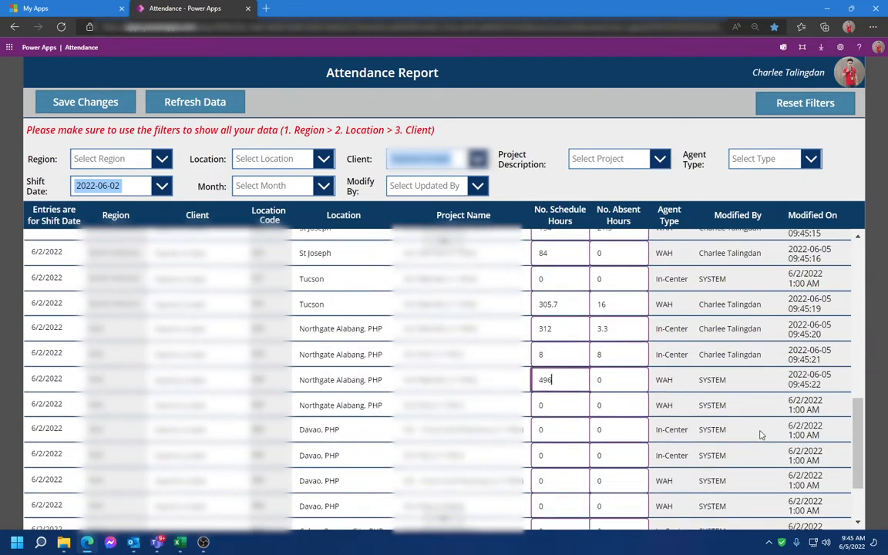
pyautogui.press('Tab')
pyautogui.write('32.4')
# Set the second Northgate Alabang WAH row to 72 schedule hours, leaving its absent hours at 0
pyautogui.press('Tab')
pyautogui.press('Tab')
pyautogui.press('Tab')
pyautogui.press('Tab')
pyautogui.press('Tab')
pyautogui.write('72')
pyautogui.press('Tab')
# Set the first Davao In-Center row to 32 schedule hours, leaving its absent hours at 0
pyautogui.press('Tab')
pyautogui.press('Tab')
pyautogui.press('Tab')
pyautogui.press('Tab')
pyautogui.press('Tab')
pyautogui.press('Tab')
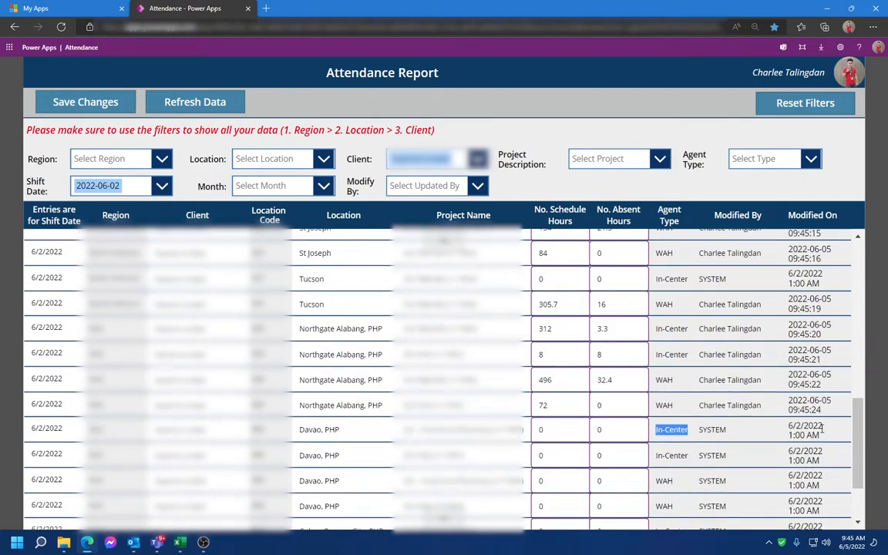
pyautogui.hotkey('shift', 'Tab')
pyautogui.hotkey('shift', 'Tab')
pyautogui.write('32')
pyautogui.press('Tab')
# Skip the second Davao In-Center row and set the first Davao WAH row to 368 schedule hours
pyautogui.press('Tab')
pyautogui.press('Tab')
pyautogui.press('Tab')
pyautogui.press('Tab')
pyautogui.press('Tab')
pyautogui.press('Tab')
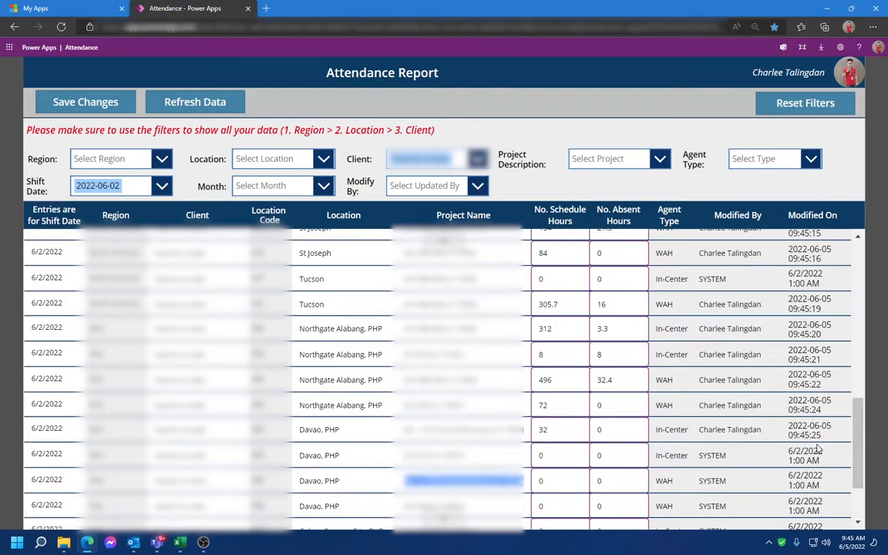
pyautogui.press('Tab')
pyautogui.write('368')
pyautogui.press('Tab')
# Set the second Davao WAH row to 80 schedule hours and 4.5 absent hours
pyautogui.press('Tab')
pyautogui.press('Tab')
pyautogui.press('Tab')
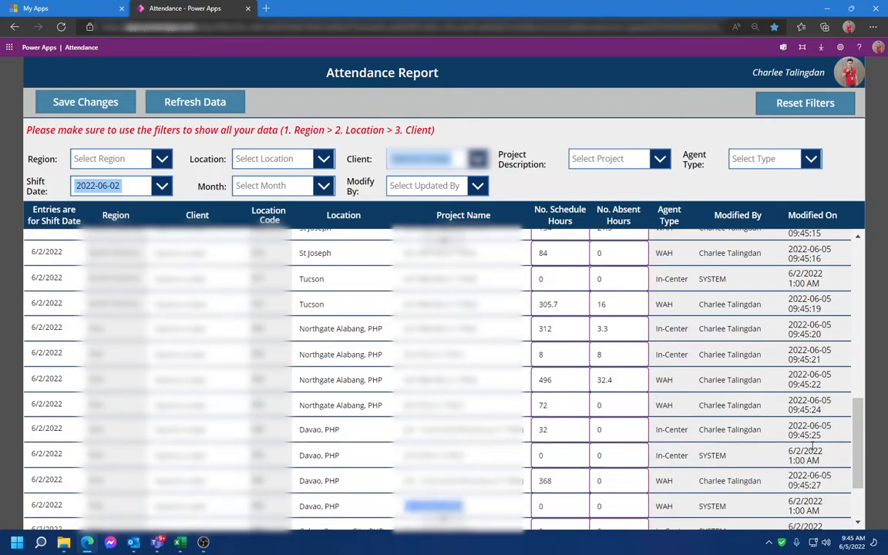
pyautogui.press('Tab')
pyautogui.write('80')
pyautogui.press('Tab')
pyautogui.write('4.5')
# Set the first Cubao Quezon City In-Center row to 336 schedule hours and 16.1 absent hours
pyautogui.press('Tab')
pyautogui.press('Tab')
pyautogui.press('Tab')
pyautogui.press('Tab')
pyautogui.press('Tab')
pyautogui.hotkey('shift', 'Tab')
pyautogui.write('336')
pyautogui.press('Tab')
pyautogui.write('16.1')
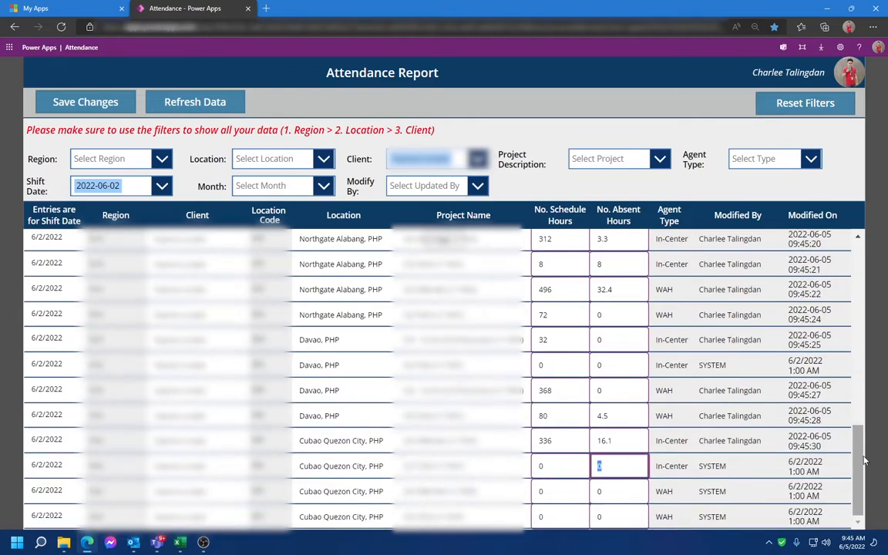
# Set the second Cubao Quezon City In-Center row to 40 schedule hours and 1 absent hour
pyautogui.hotkey('shift', 'Tab')
pyautogui.write('40')
pyautogui.press('Tab')
pyautogui.write('1')
# Set the first Cubao Quezon City WAH row to 200 schedule hours, leaving its absent hours at 0
pyautogui.press('Tab')
pyautogui.press('Tab')
pyautogui.press('Tab')
pyautogui.press('Tab')
pyautogui.press('Tab')
pyautogui.hotkey('shift', 'Tab')
pyautogui.write('200')
pyautogui.press('Tab')
# Set the second Cubao Quezon City WAH row to 48 schedule hours, leaving its absent hours at 0
pyautogui.press('Tab')
pyautogui.press('Tab')
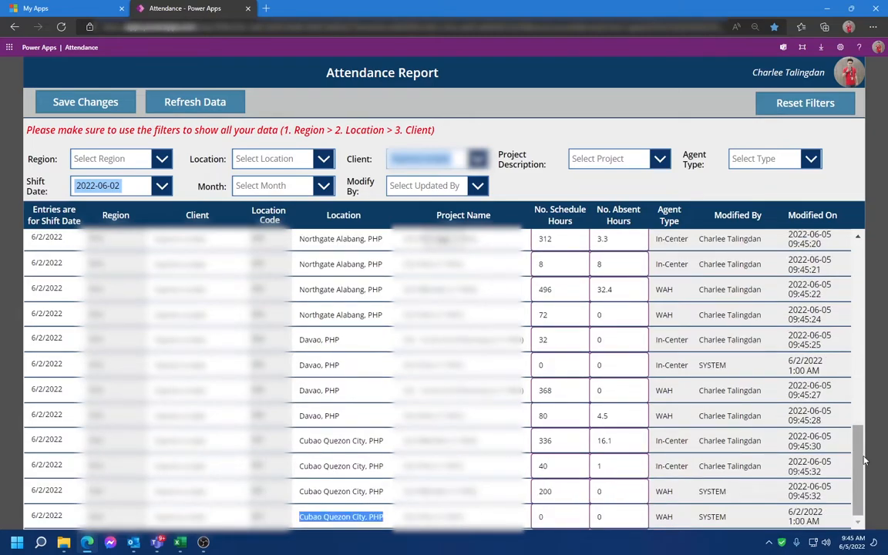
pyautogui.hotkey('shift', 'Tab')
pyautogui.write('48')
pyautogui.press('Tab')
pyautogui.press('Tab')
pyautogui.press('Tab')
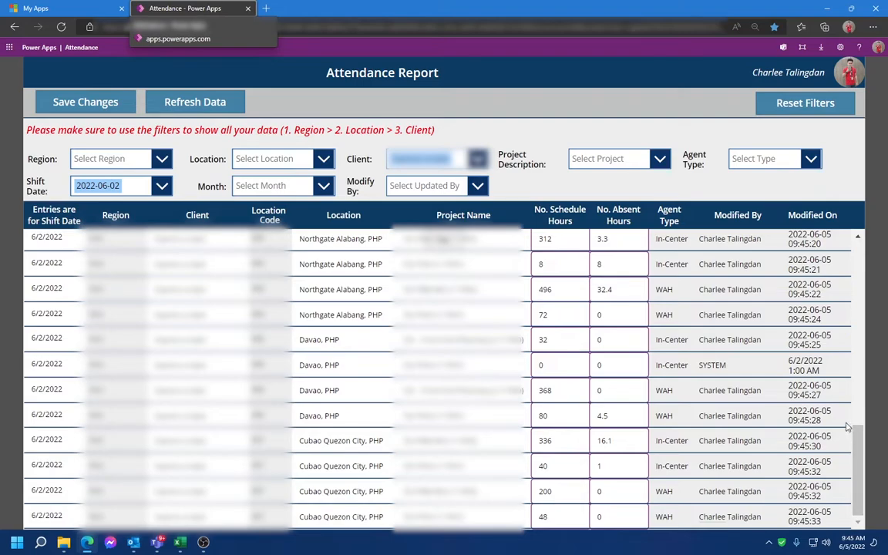
# Compare the hours entered in the Attendance Report with the scheduled and unplanned hours on the Excel tracker's Main sheet
pyautogui.scroll(15, 361, 324)
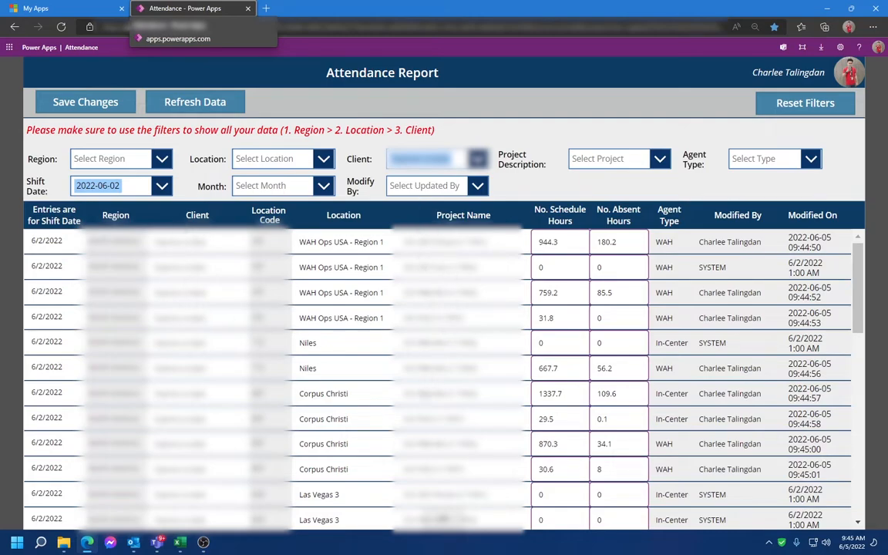
pyautogui.click(182, 543)
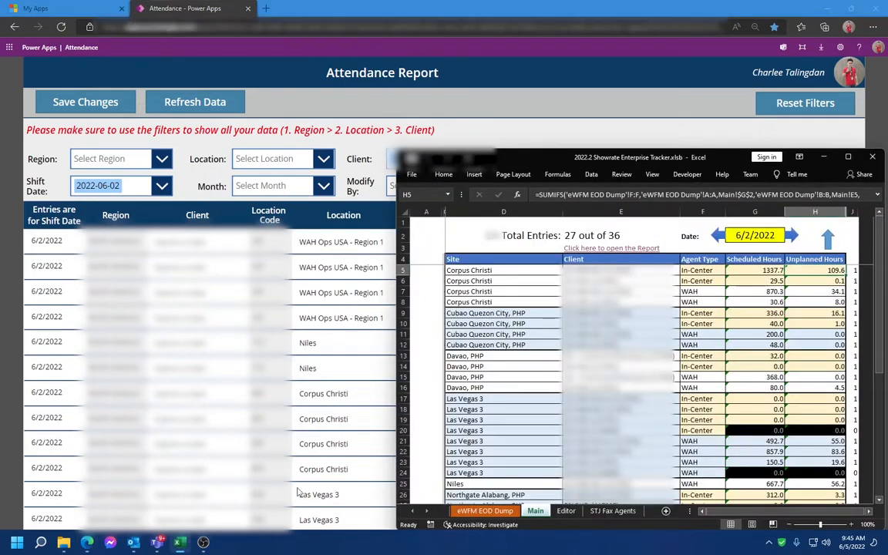
pyautogui.click(733, 270)
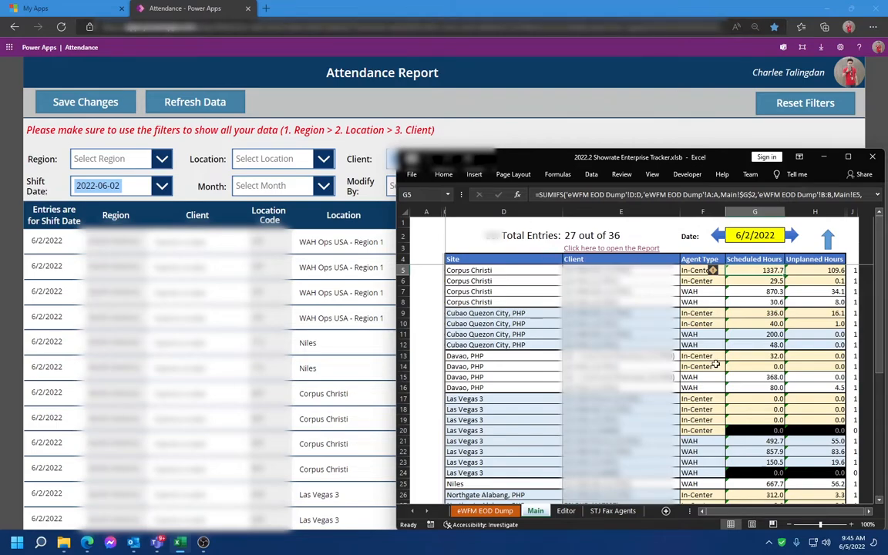
pyautogui.click(540, 11)
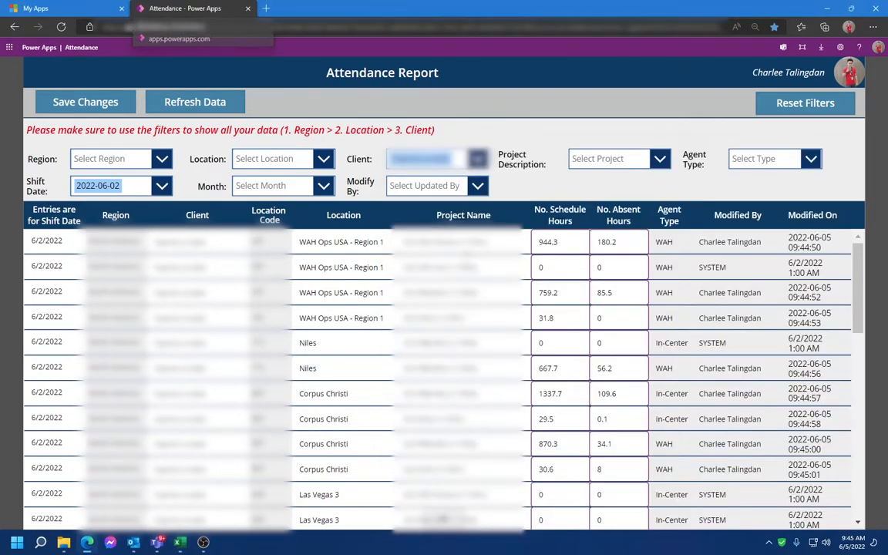
pyautogui.click(541, 366)
pyautogui.scroll(-8, 540, 363)
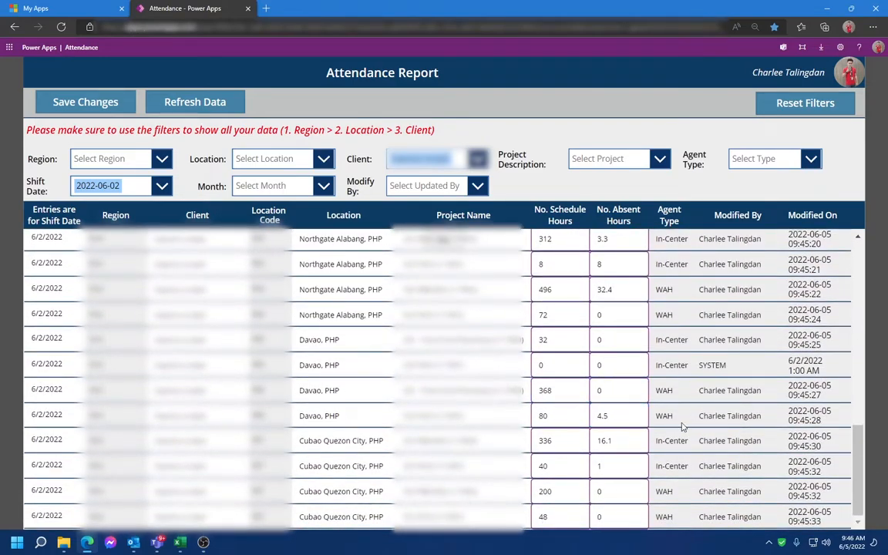
pyautogui.scroll(9, 714, 421)
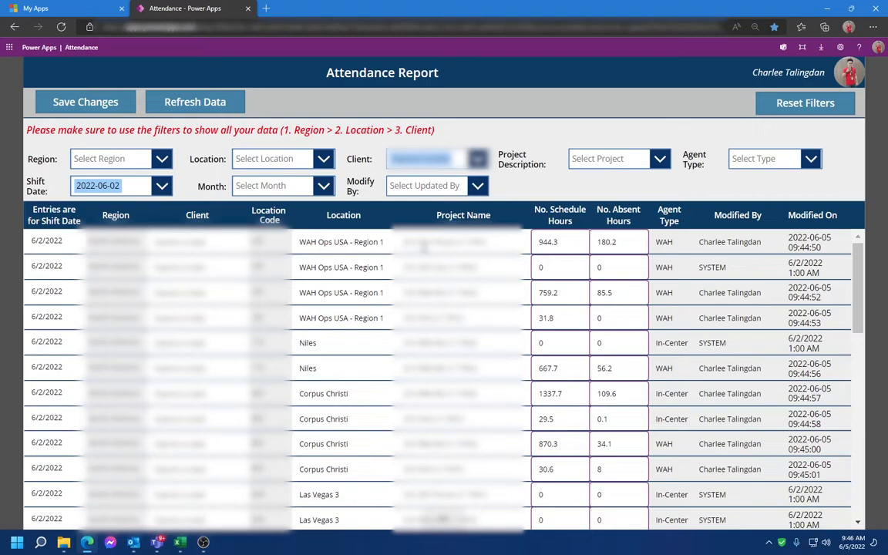
# Review the agent types and project names of the first WAH Ops USA - Region 1 and Niles rows in the Attendance Report
pyautogui.tripleClick(420, 250)
pyautogui.moveTo(671, 252); pyautogui.dragTo(657, 246)
pyautogui.click(674, 290)
pyautogui.doubleClick(661, 323)
pyautogui.click(683, 354)
pyautogui.moveTo(652, 346); pyautogui.dragTo(681, 360)
pyautogui.click(651, 354)
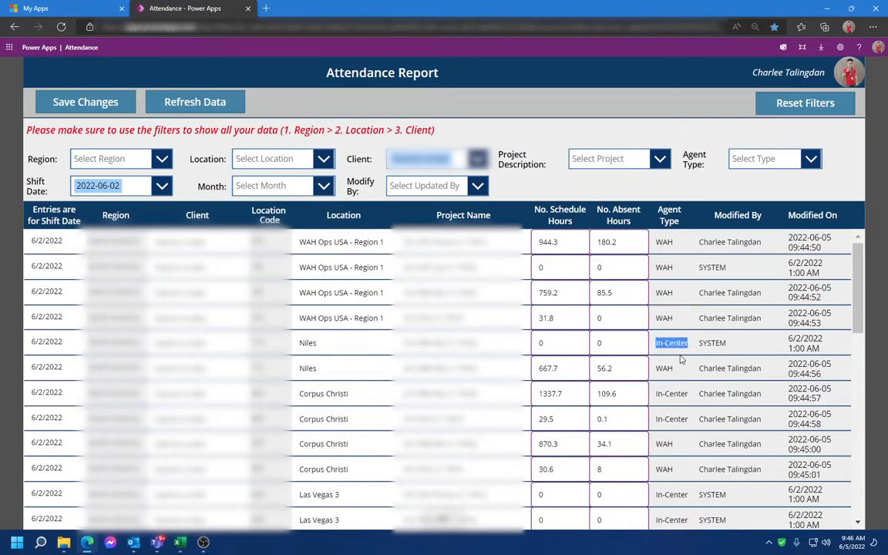
# Look over the remaining 6/2/2022 rows down to Cubao Quezon City and save the changes to the Attendance Report
pyautogui.click(419, 370)
pyautogui.scroll(-10, 454, 362)
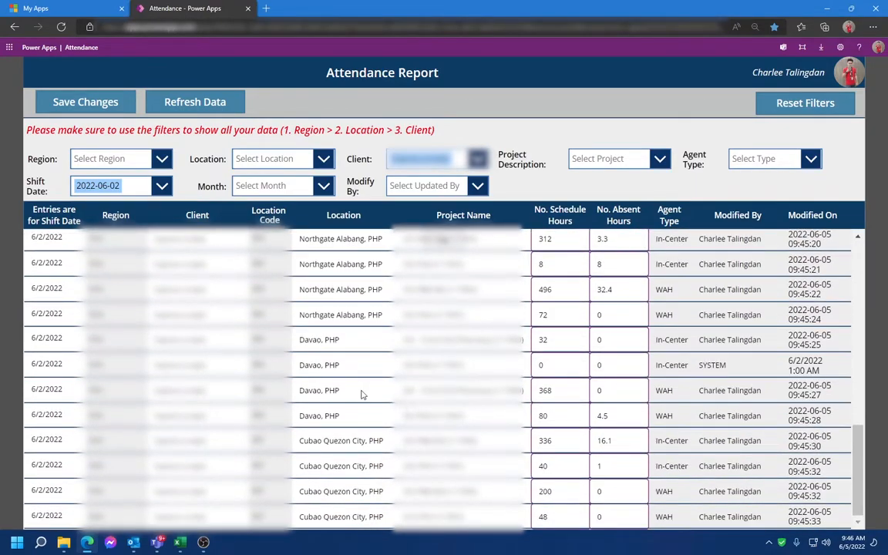
pyautogui.scroll(10, 345, 391)
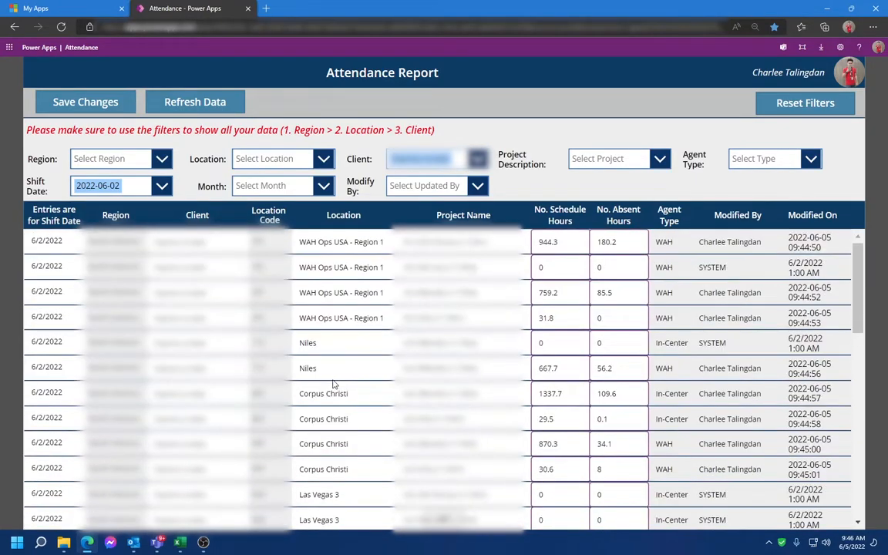
pyautogui.click(88, 106)
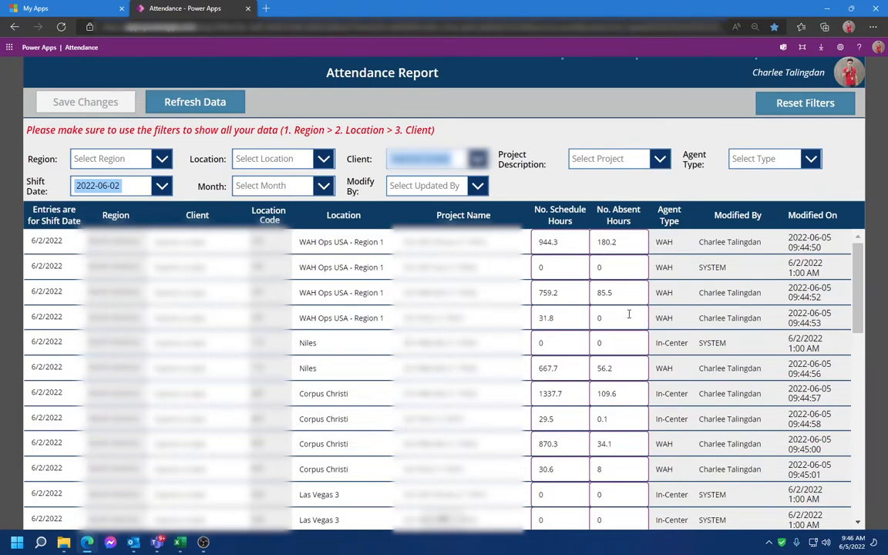
# Switch to the Excel tracker, open its Visual Basic editor and look through the whole code of module Mod001
pyautogui.click(180, 544)
pyautogui.click(687, 175)
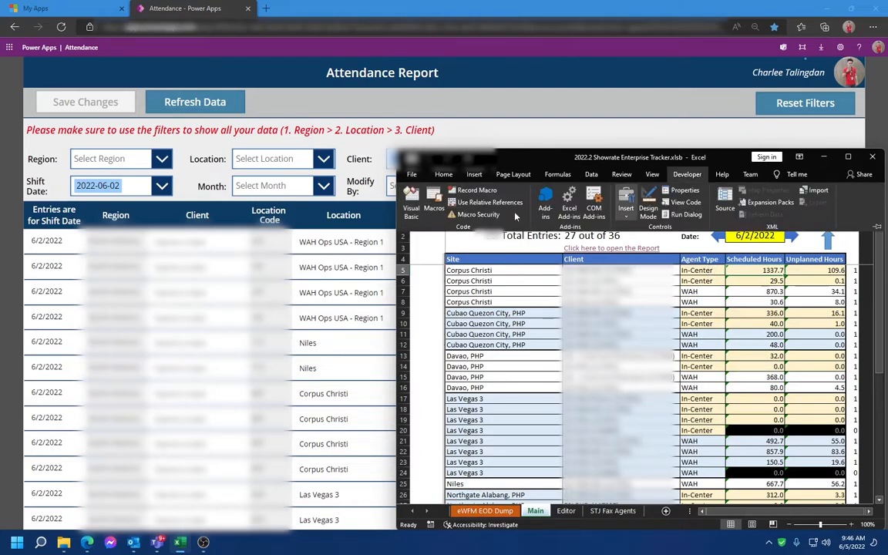
pyautogui.click(411, 206)
pyautogui.scroll(-10, 301, 285)
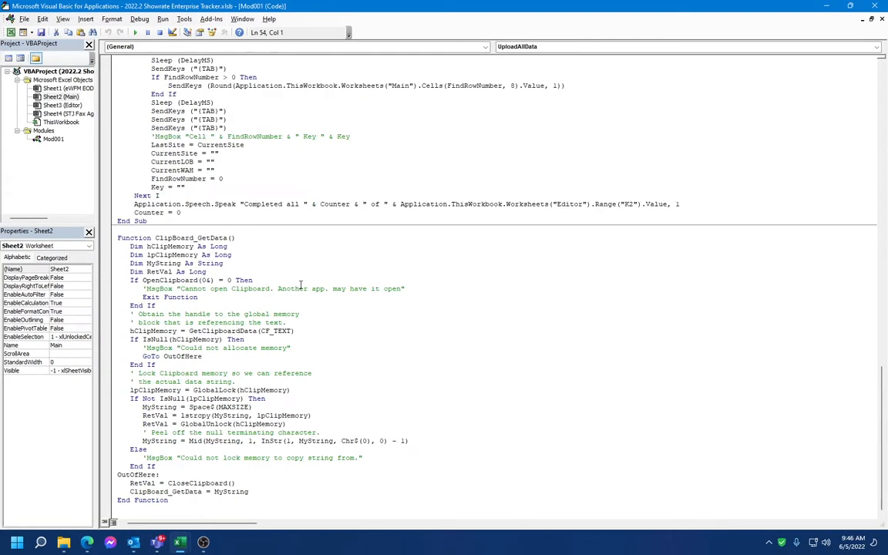
pyautogui.scroll(15, 301, 285)
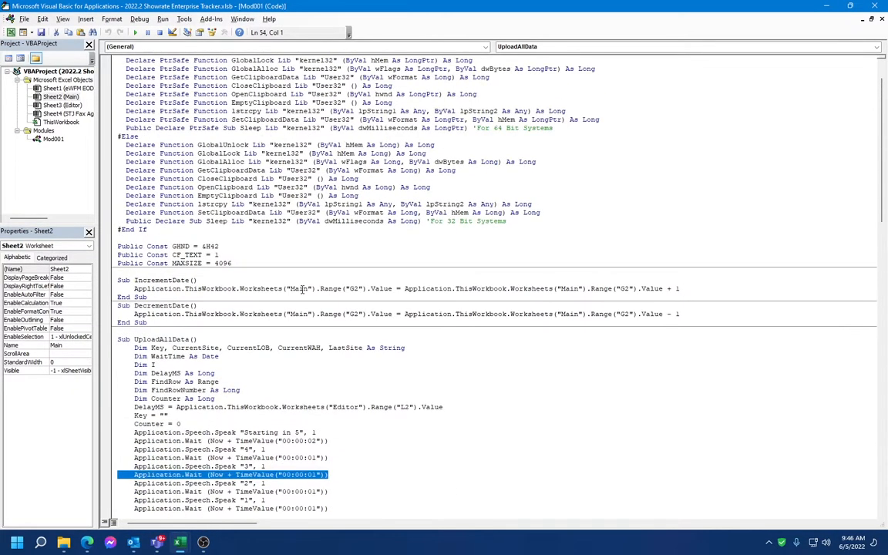
pyautogui.scroll(-20, 313, 289)
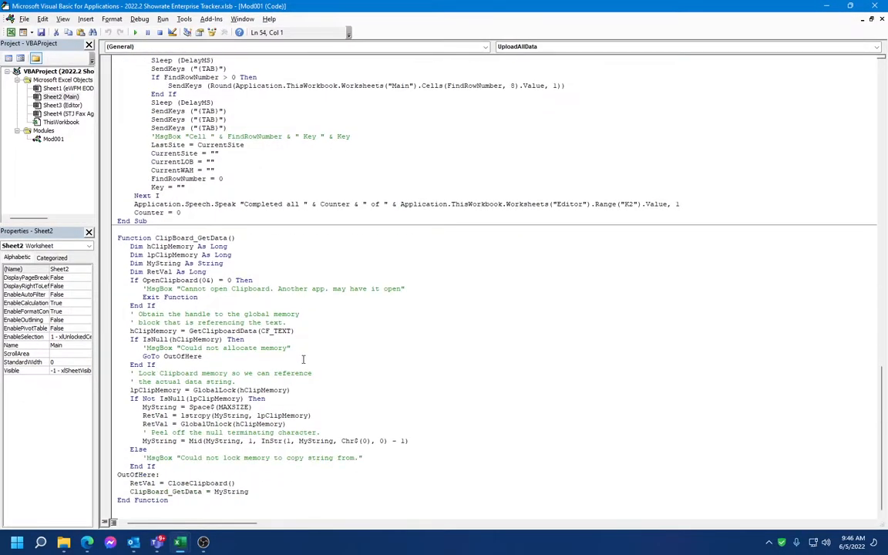
# Examine the UploadAllData macro's countdown, copy loop and hour-entry code, and close the Visual Basic editor
pyautogui.scroll(4, 305, 373)
pyautogui.scroll(2, 306, 374)
pyautogui.moveTo(249, 375); pyautogui.dragTo(220, 183)
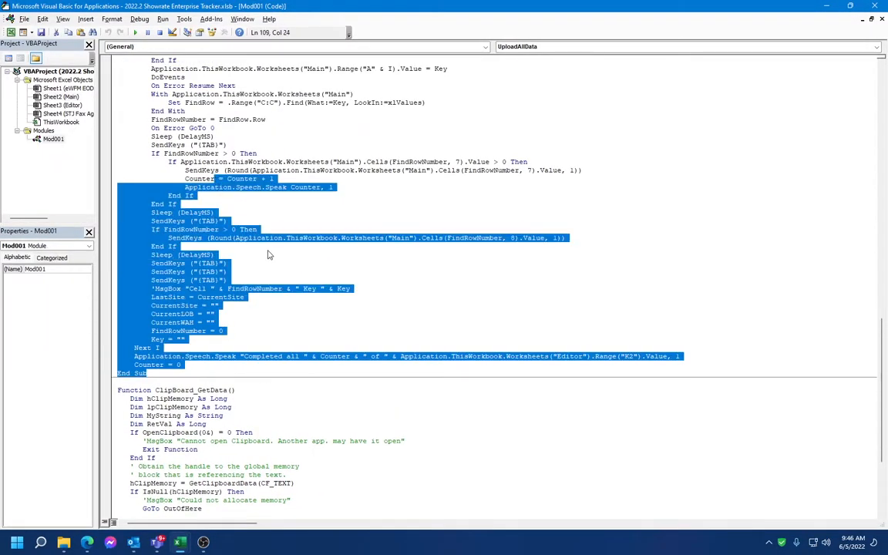
pyautogui.scroll(6, 273, 257)
pyautogui.click(273, 257)
pyautogui.scroll(16, 144, 263)
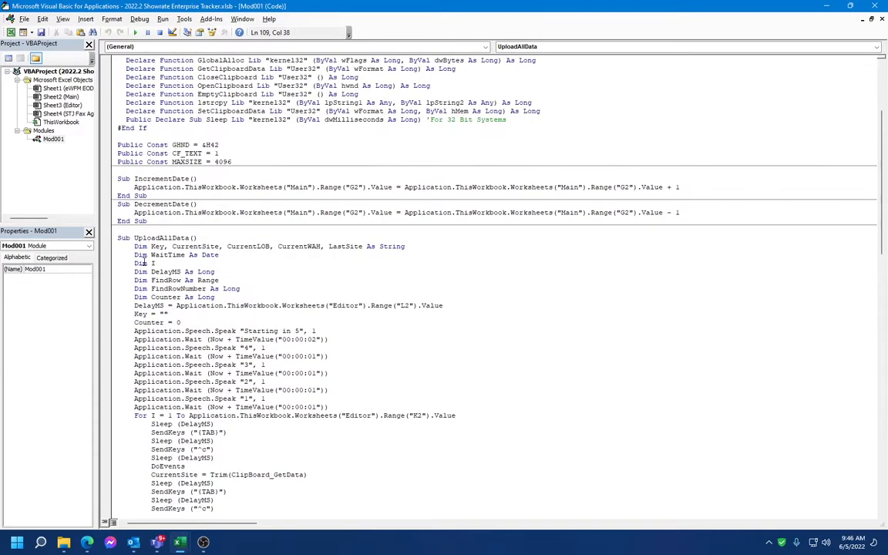
pyautogui.moveTo(120, 239); pyautogui.dragTo(303, 458)
pyautogui.scroll(-16, 307, 444)
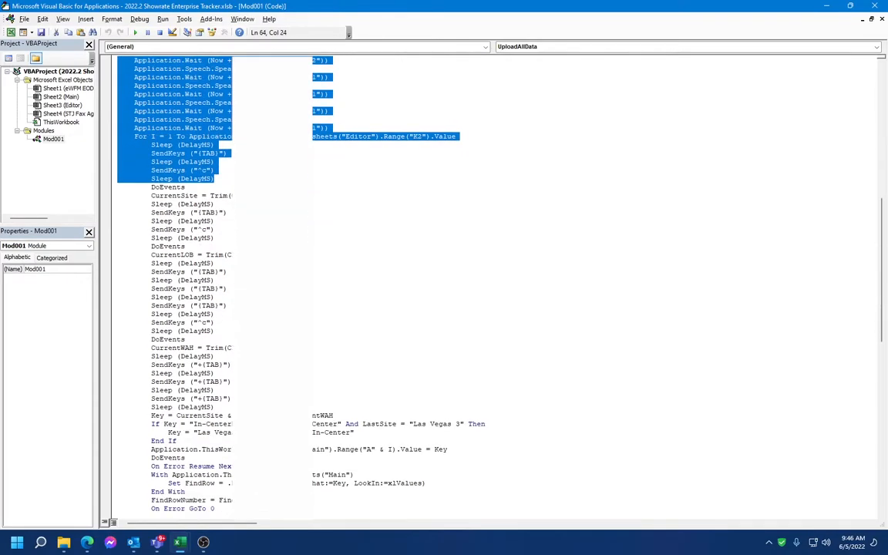
pyautogui.scroll(-7, 305, 431)
pyautogui.click(223, 433)
pyautogui.scroll(20, 326, 392)
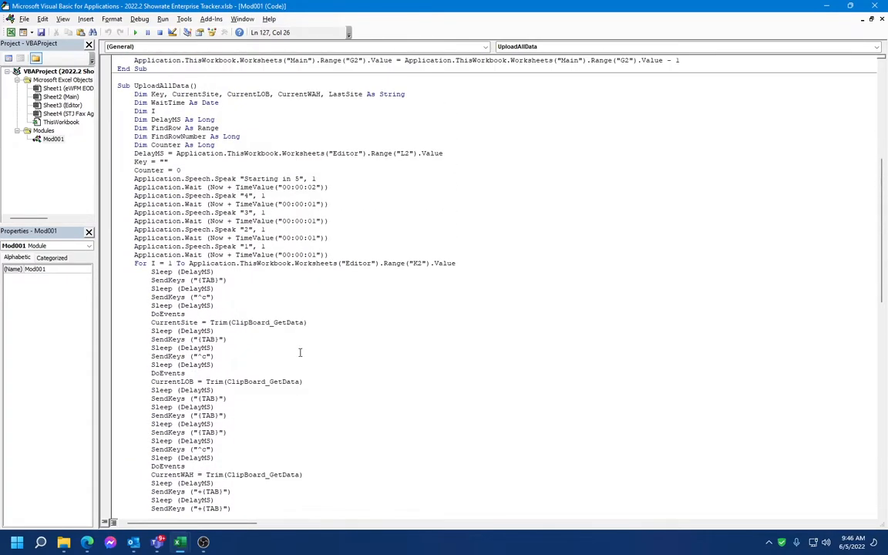
pyautogui.scroll(-15, 364, 340)
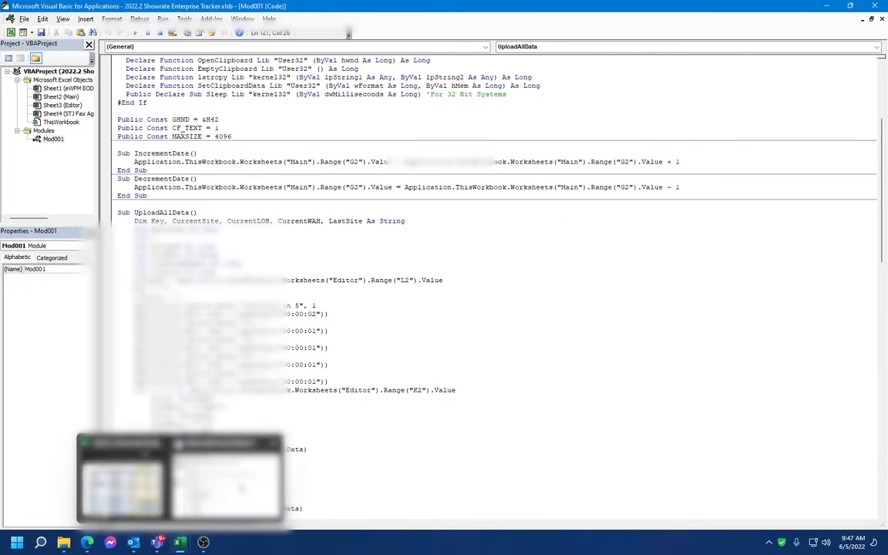
pyautogui.click(876, 5)
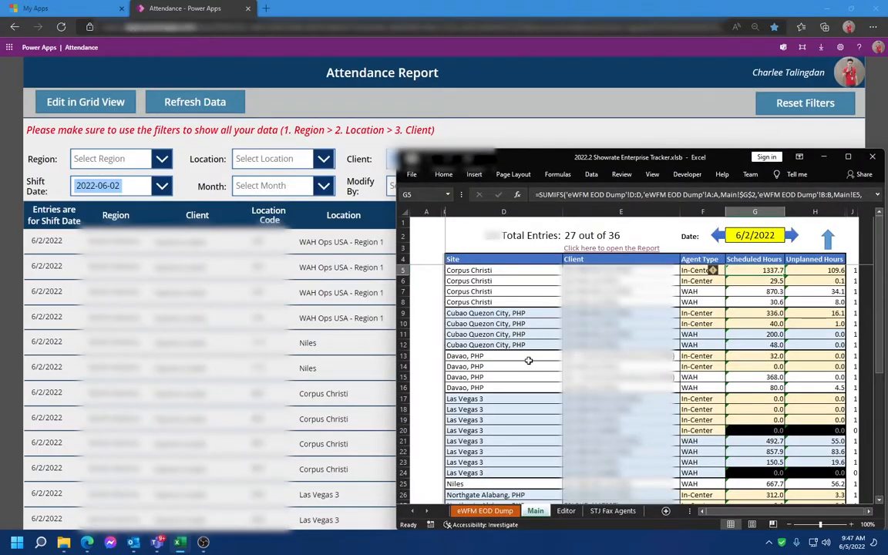